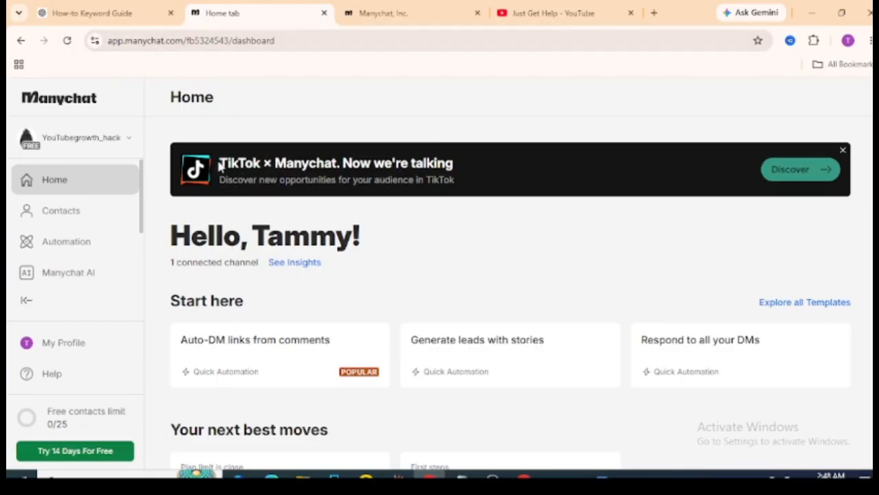
drag(220, 163, 473, 168)
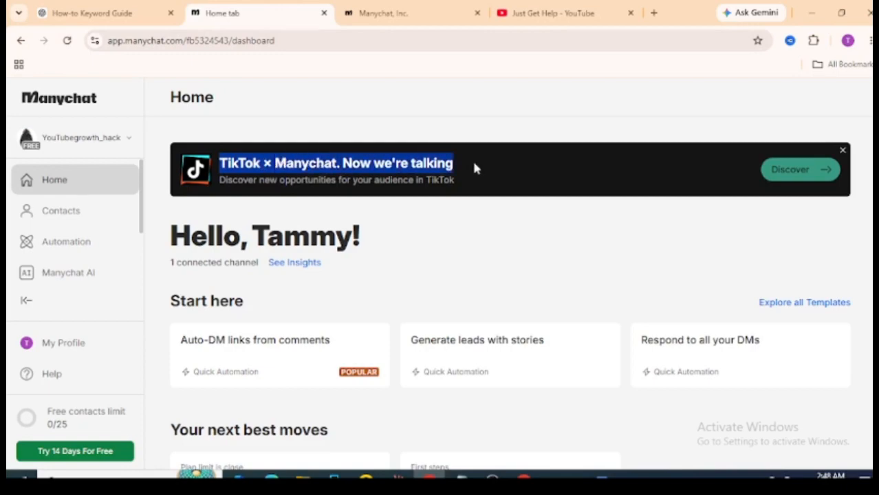
click(428, 182)
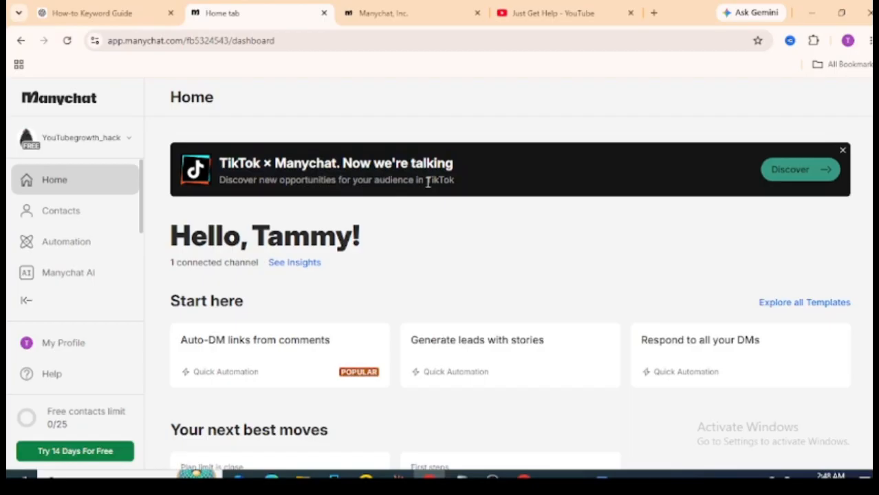
Close the extra Manychat tab and search Google for manychat in a new tab.
click(476, 13)
click(500, 12)
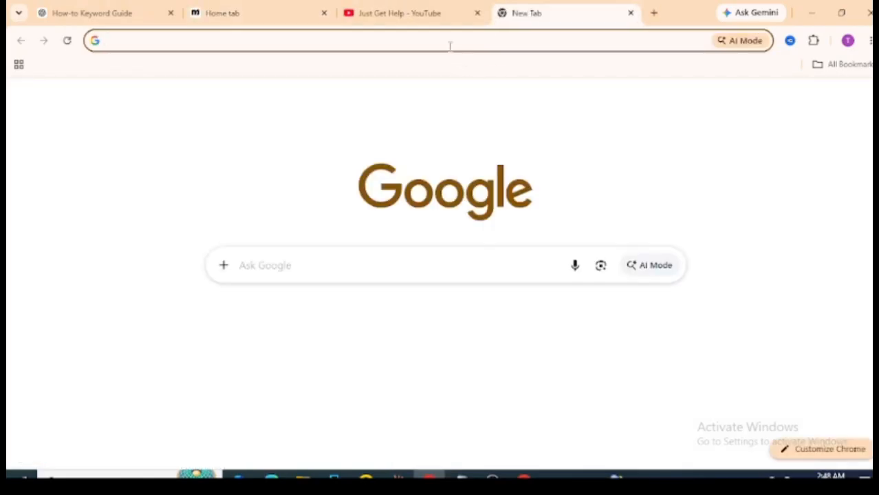
text(many)
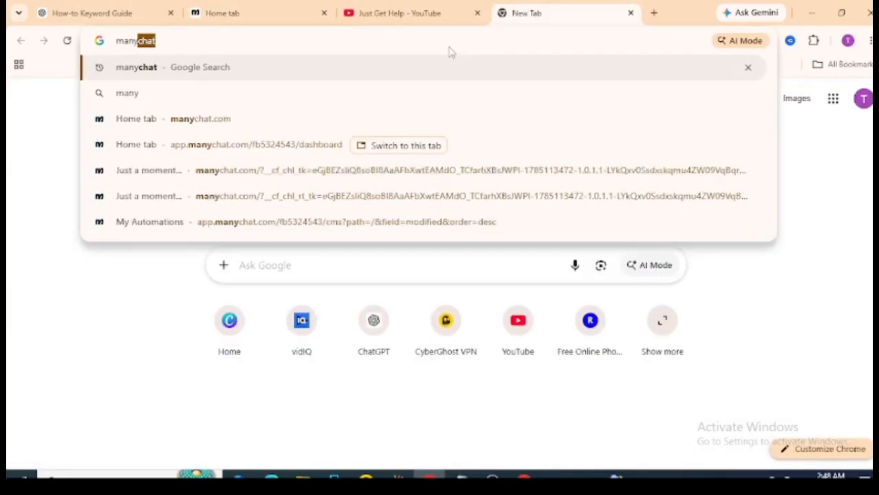
text(chat)
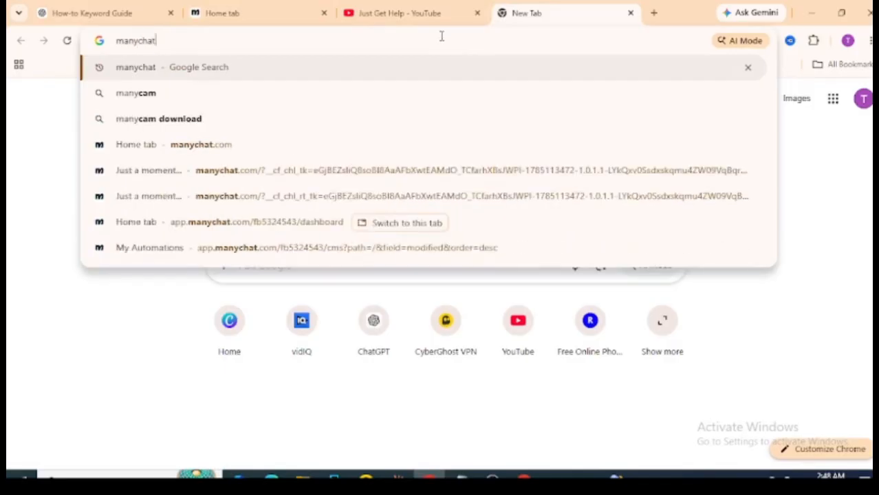
key(Return)
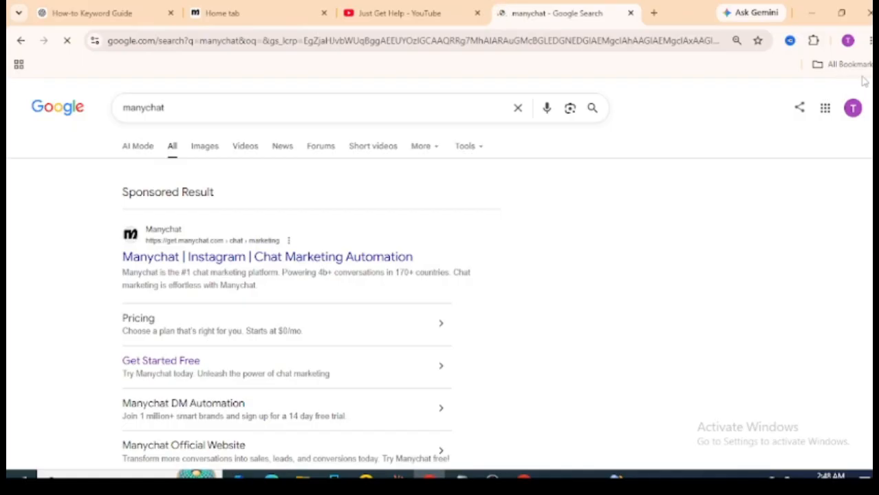
scroll(440, 304, down, 5)
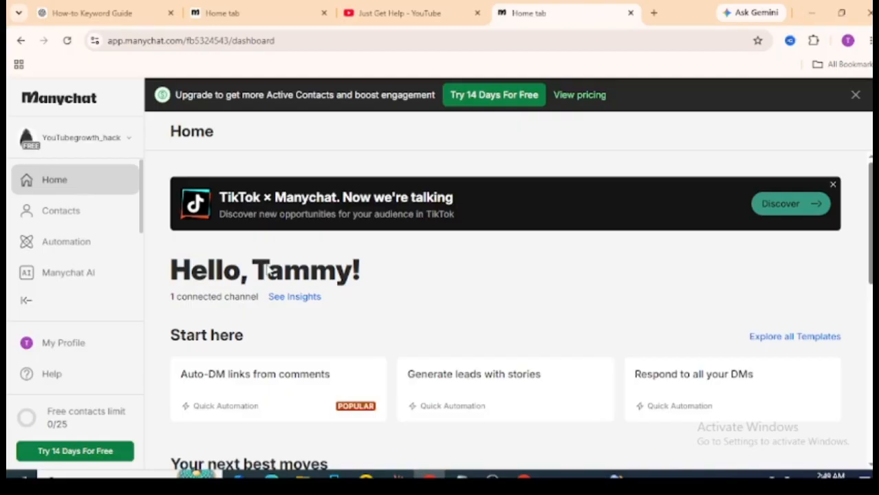
click(98, 142)
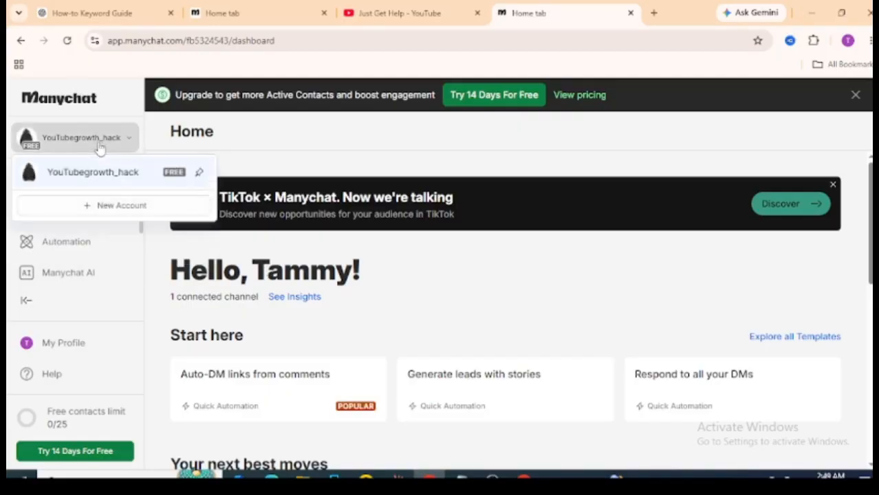
click(135, 99)
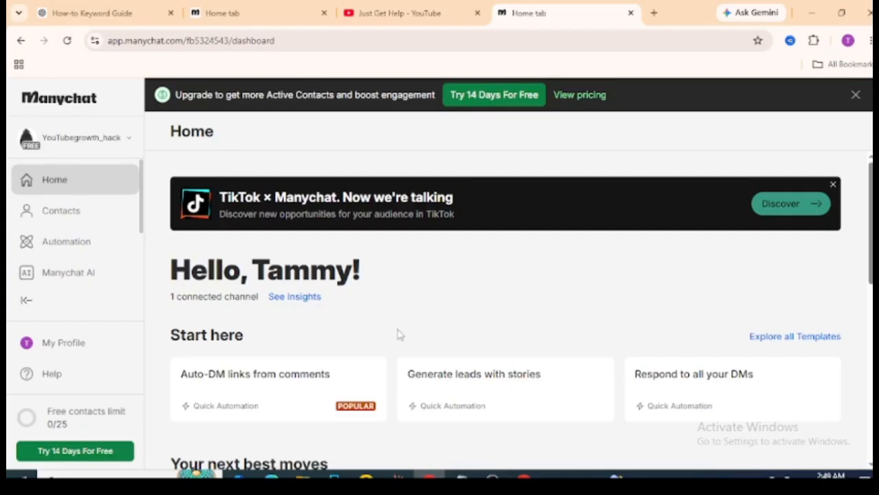
Switch to the other browser window, load manychat.com in a new tab and choose another channel instead of Instagram.
click(524, 476)
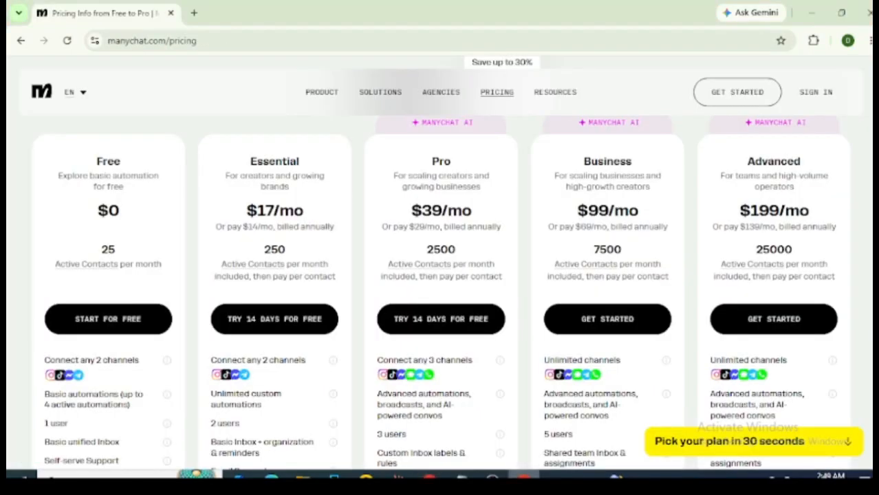
click(194, 13)
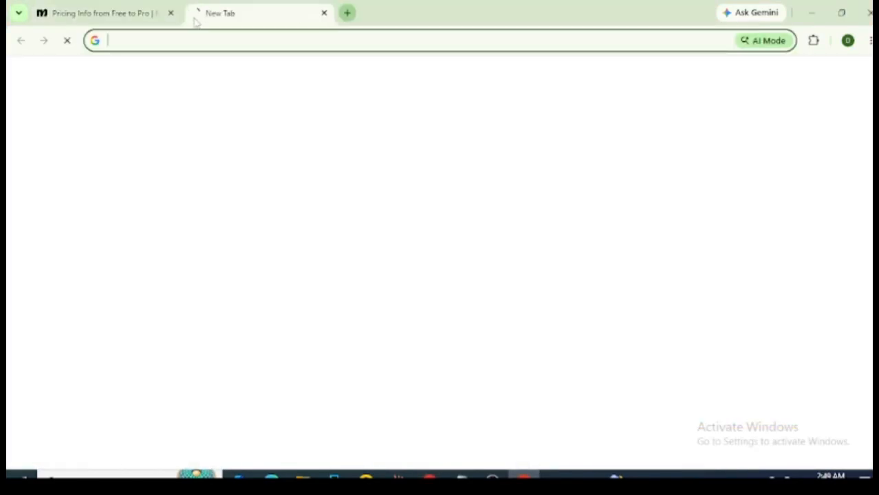
click(196, 40)
text(many)
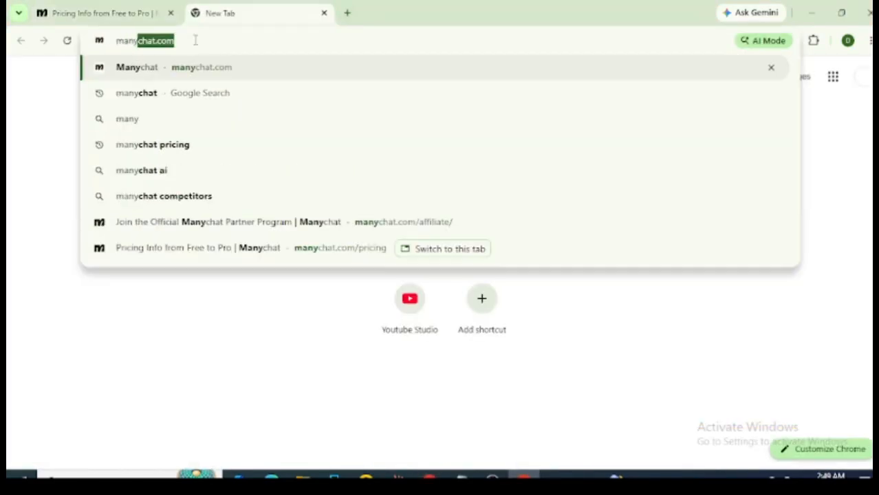
text(chat.com)
key(Return)
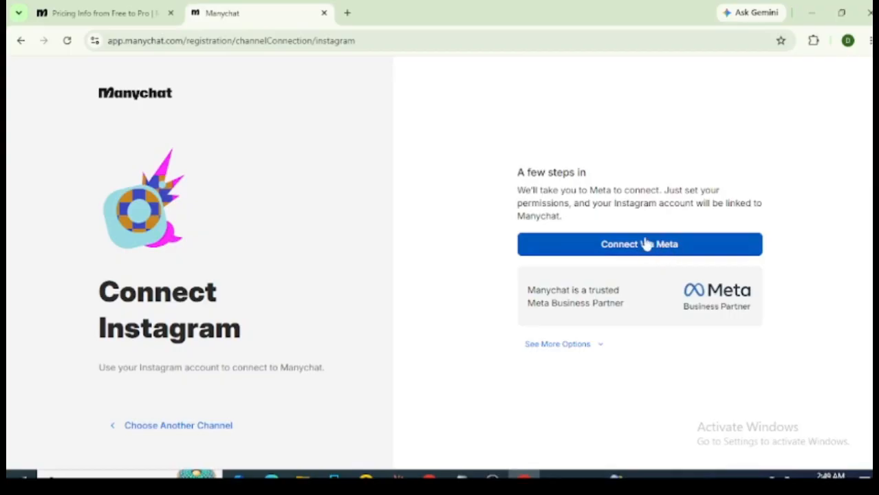
click(157, 427)
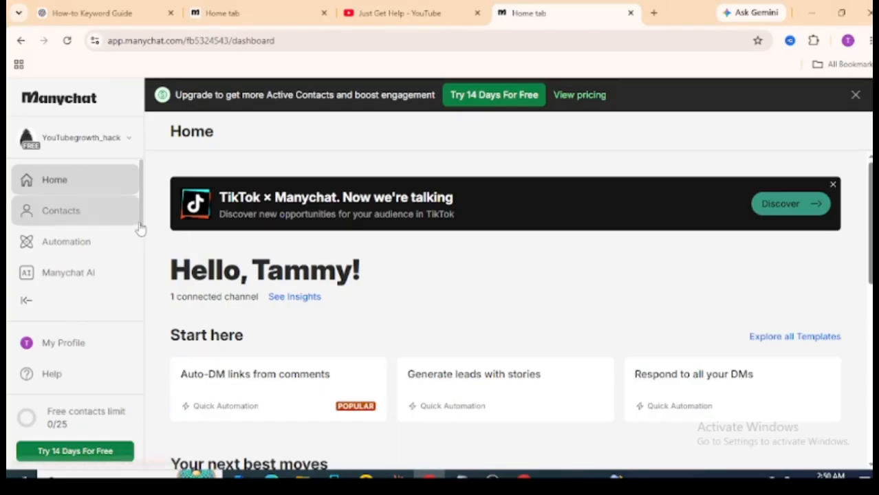
Open the TikTok channel page in the Manychat account settings.
mouse_move(141, 223)
mouse_down()
mouse_move(146, 276)
mouse_move(134, 216)
mouse_up()
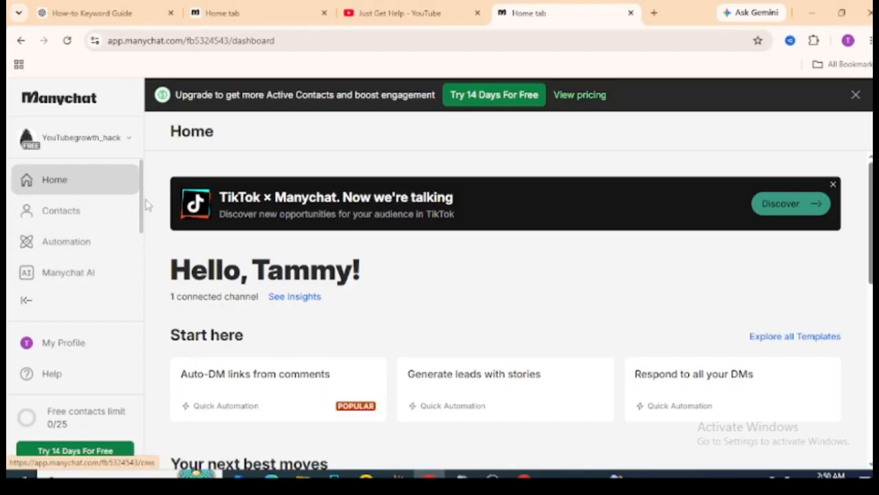
drag(141, 209, 146, 243)
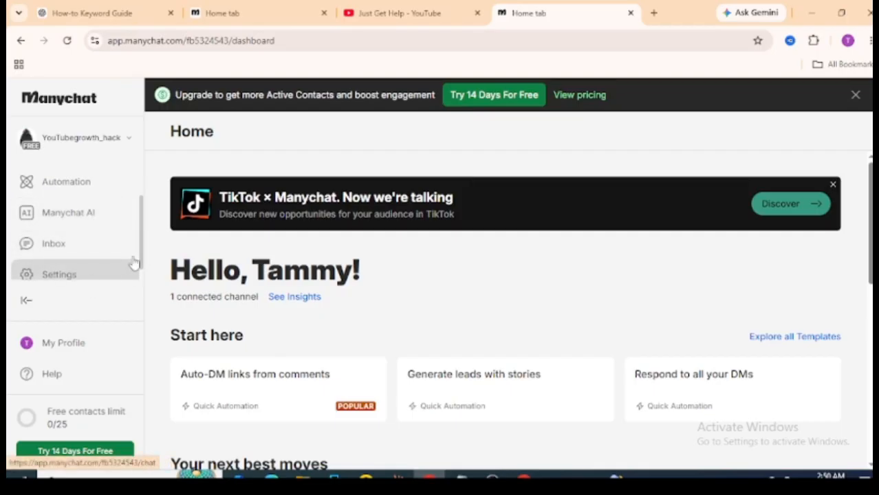
scroll(81, 262, down, 1)
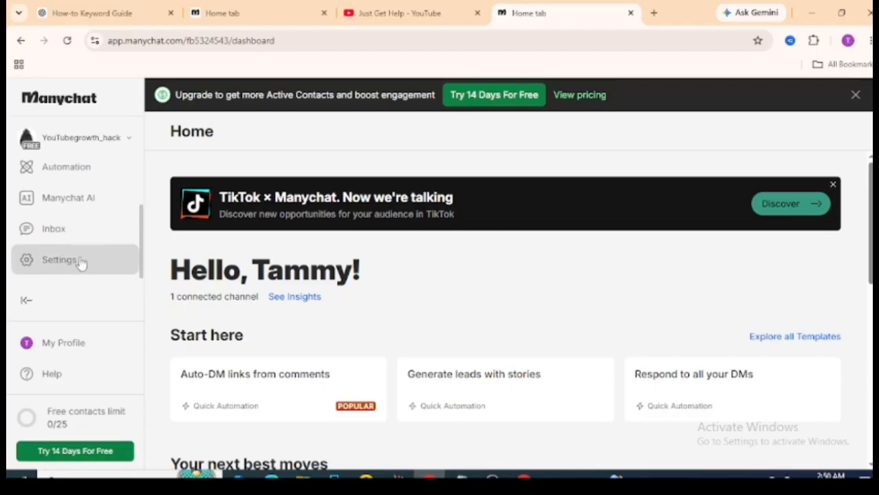
click(78, 262)
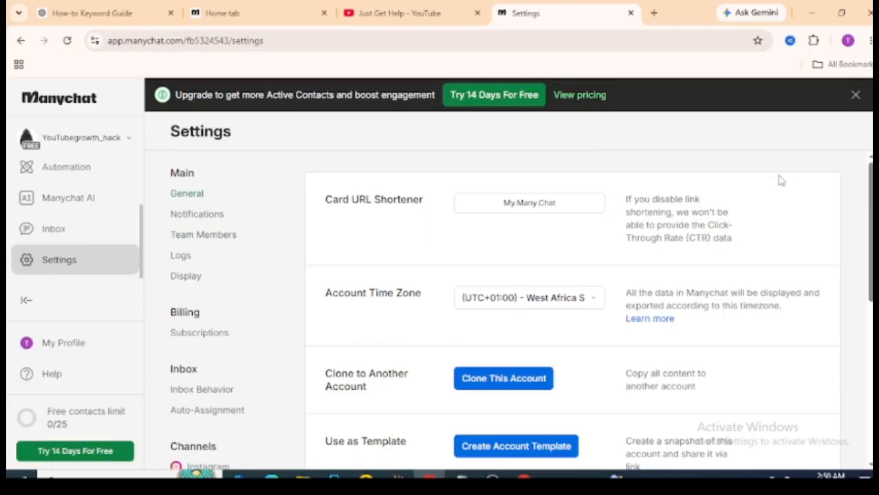
scroll(572, 309, down, 3)
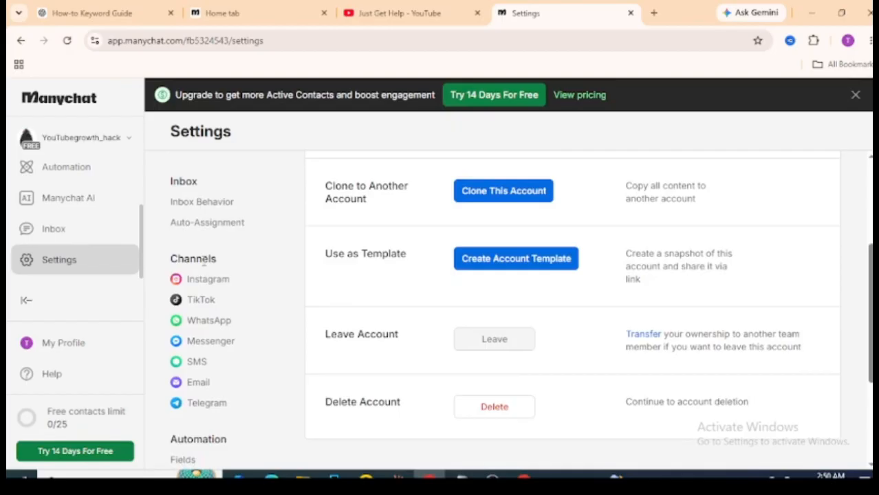
click(196, 307)
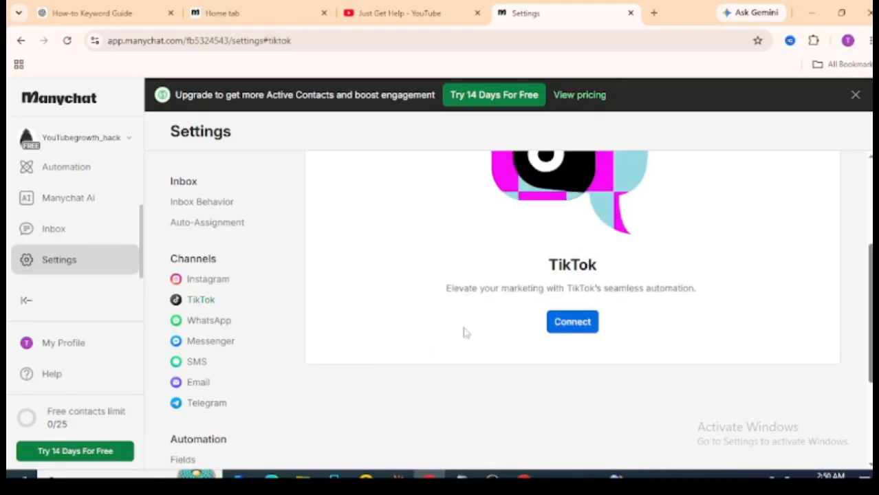
Connect the TikTok business account and authorize Manychat to access it with all requested permissions.
click(564, 323)
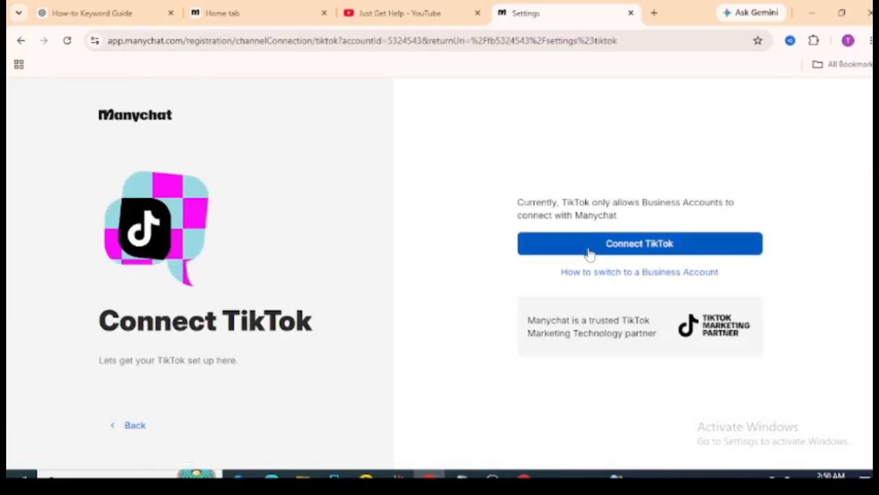
click(589, 244)
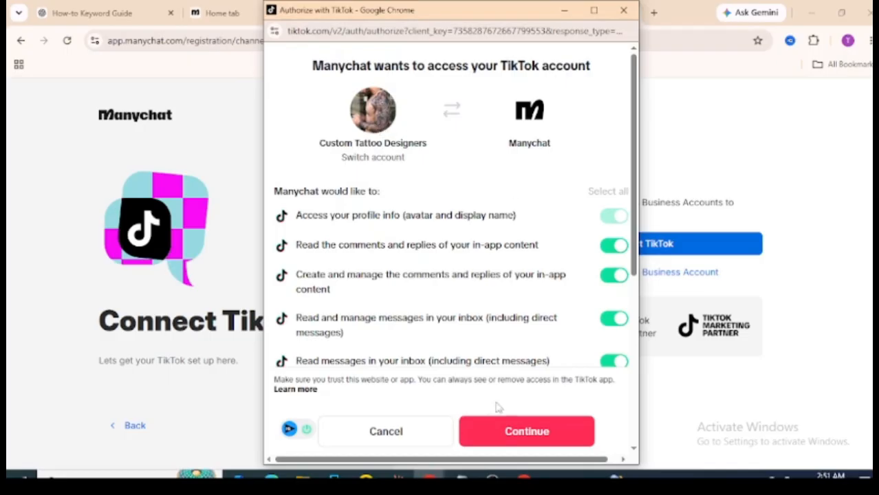
click(501, 425)
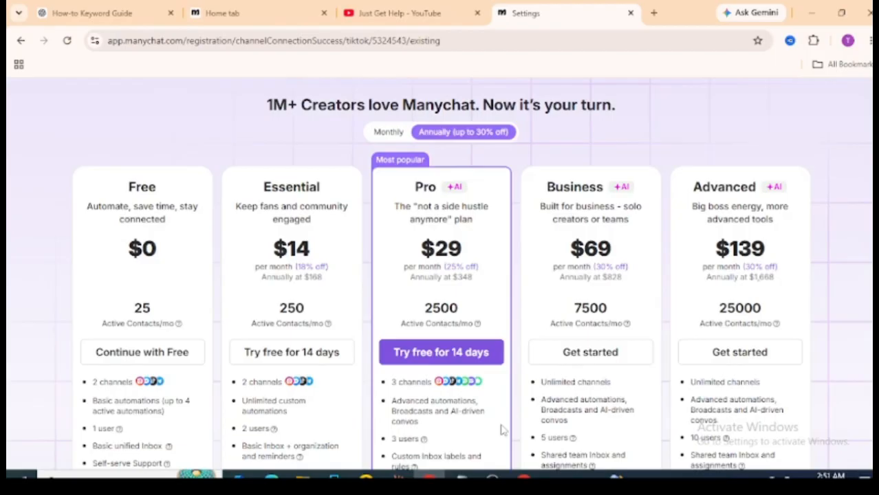
Review the pricing plans and continue with the Free plan.
triple_click(155, 206)
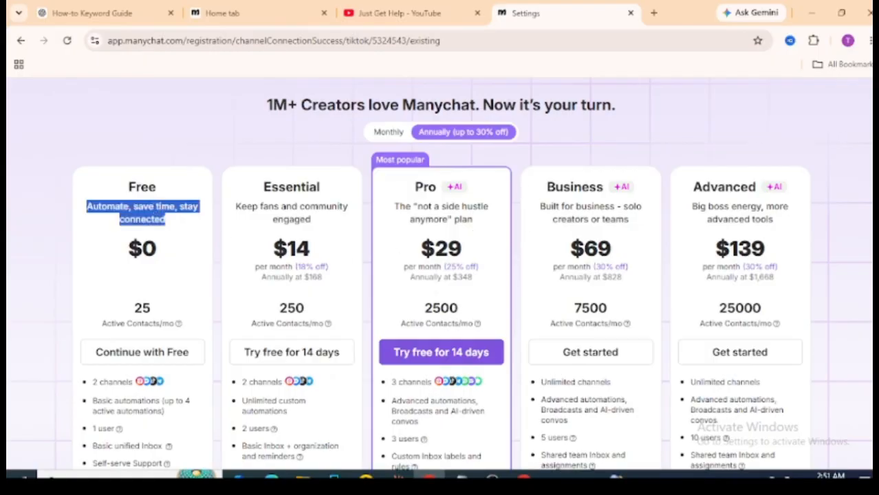
scroll(439, 275, down, 2)
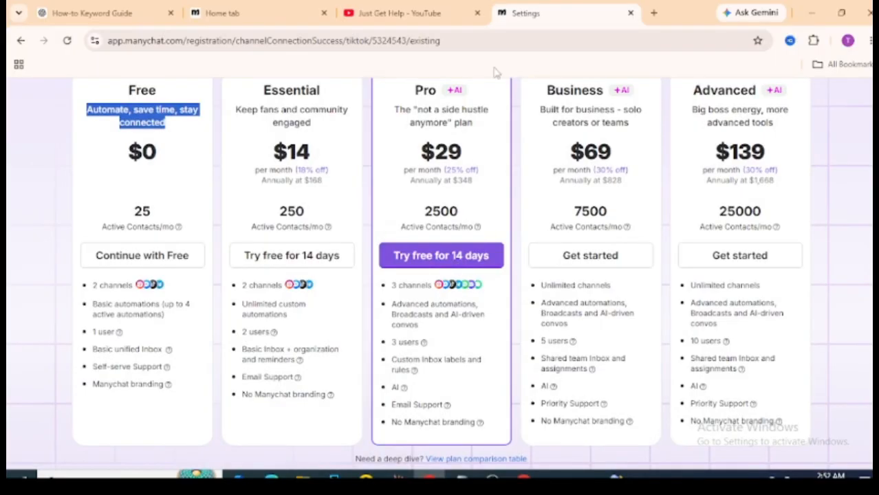
click(139, 257)
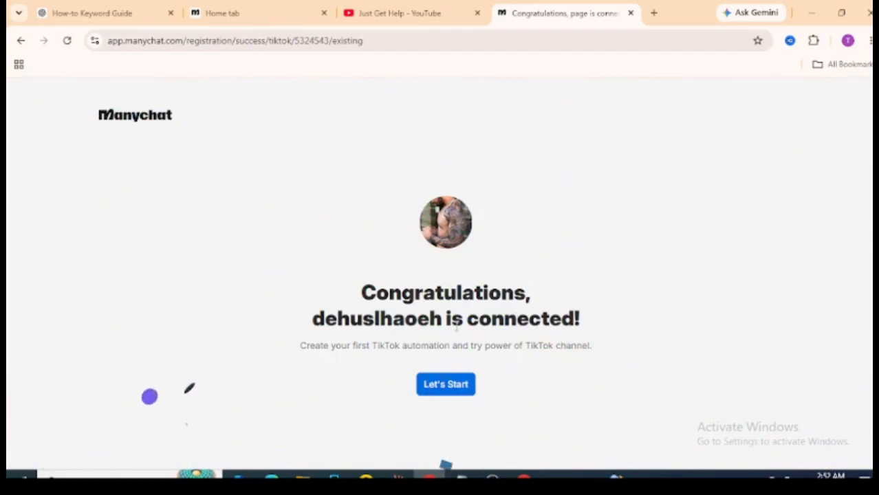
Start the first TikTok automation and set up auto-replies for messages containing specific words.
click(454, 393)
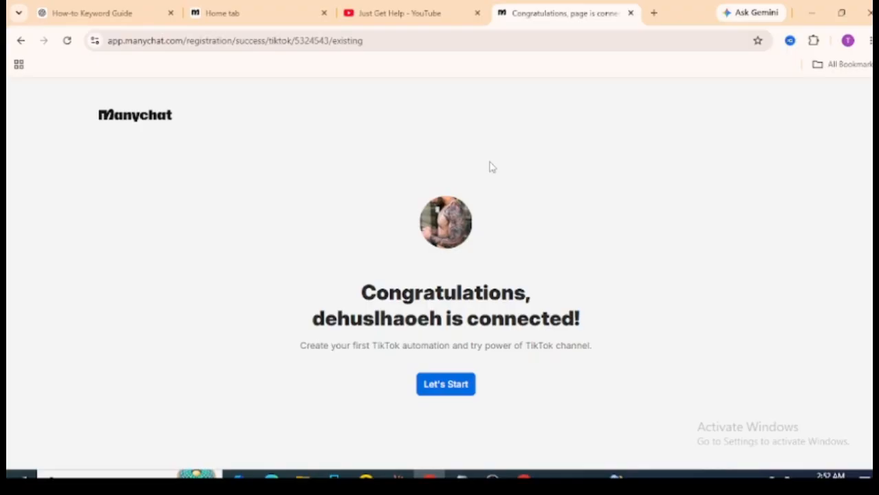
click(445, 385)
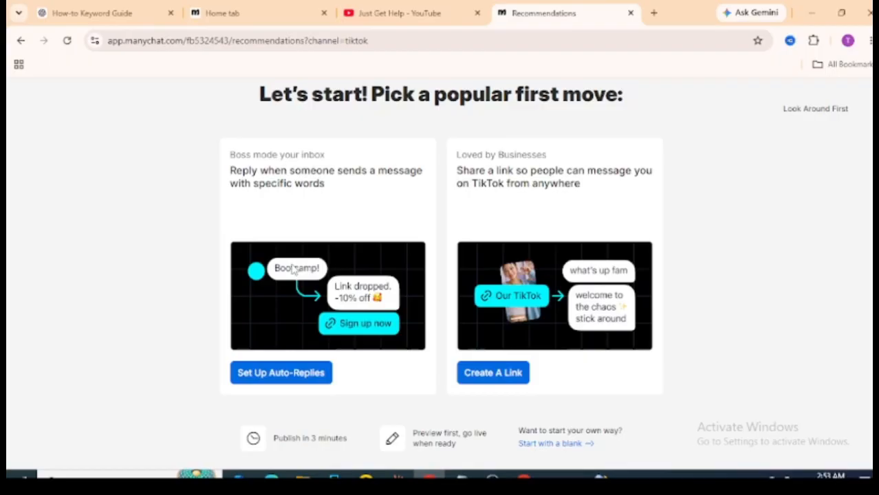
click(294, 379)
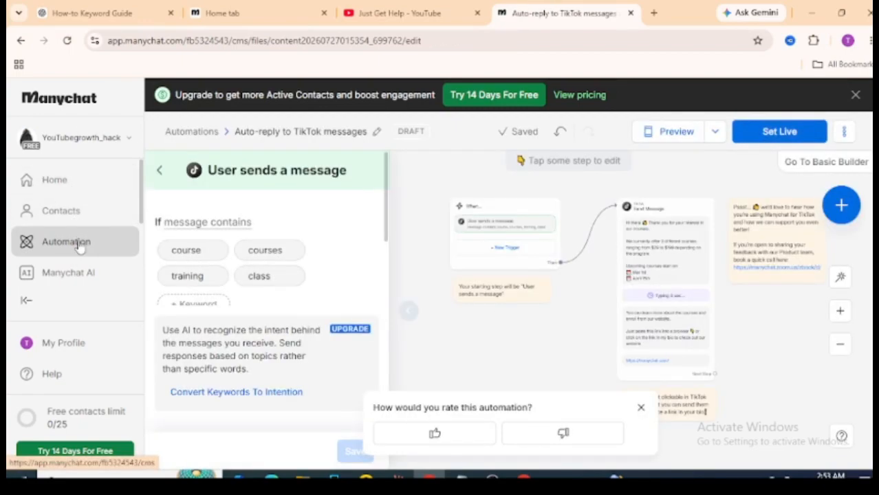
Add a new TikTok trigger that starts the automation when a user sends a message.
click(126, 137)
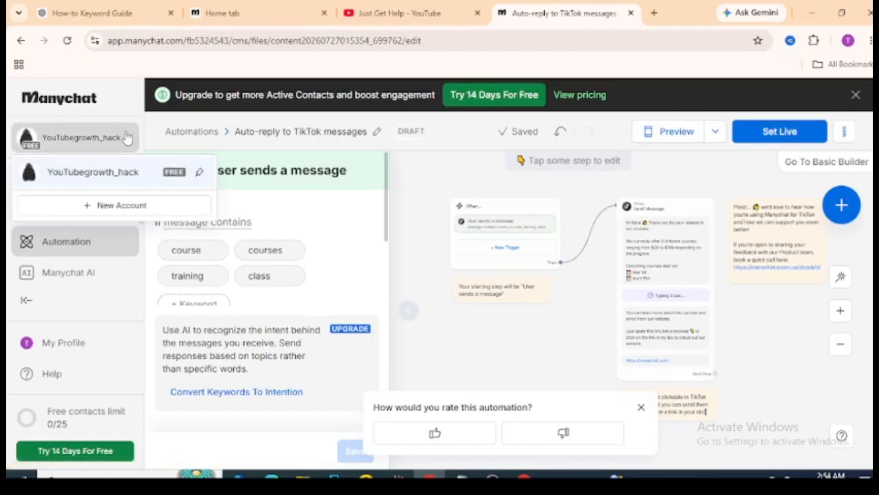
click(126, 137)
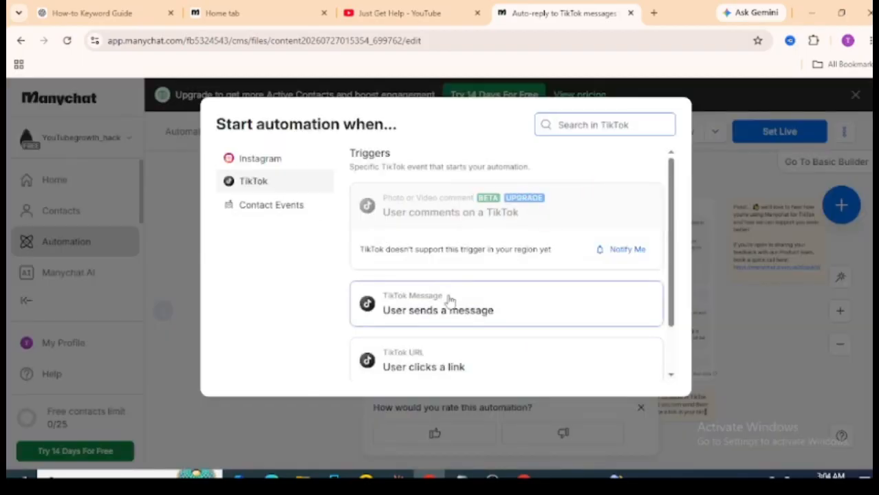
click(527, 202)
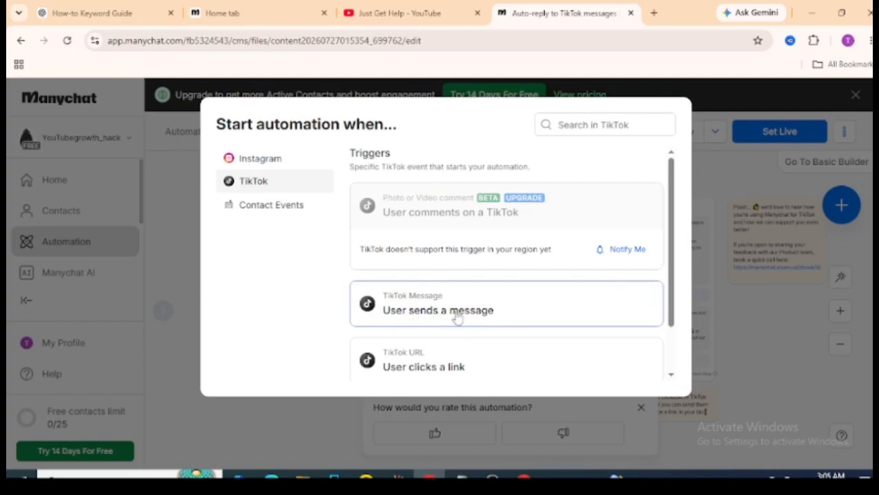
click(434, 315)
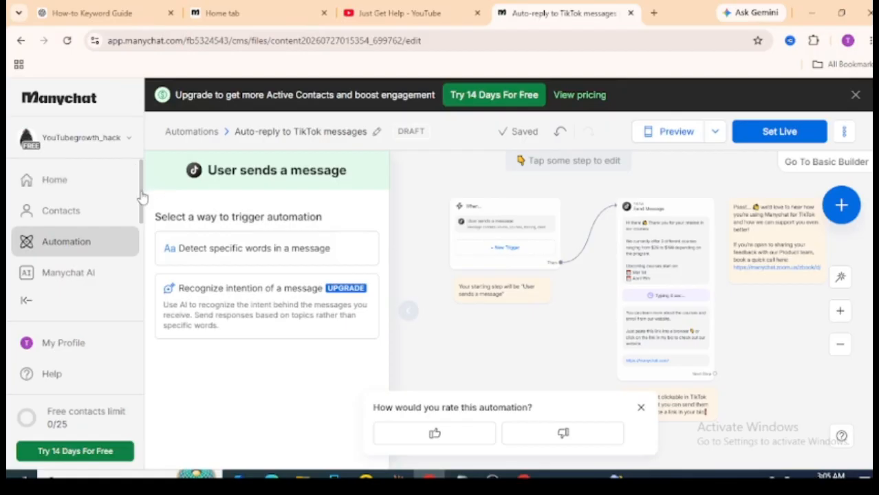
Open the account settings and look through the general options and the list of channels.
mouse_move(141, 196)
mouse_down()
mouse_move(143, 229)
mouse_move(143, 210)
mouse_up()
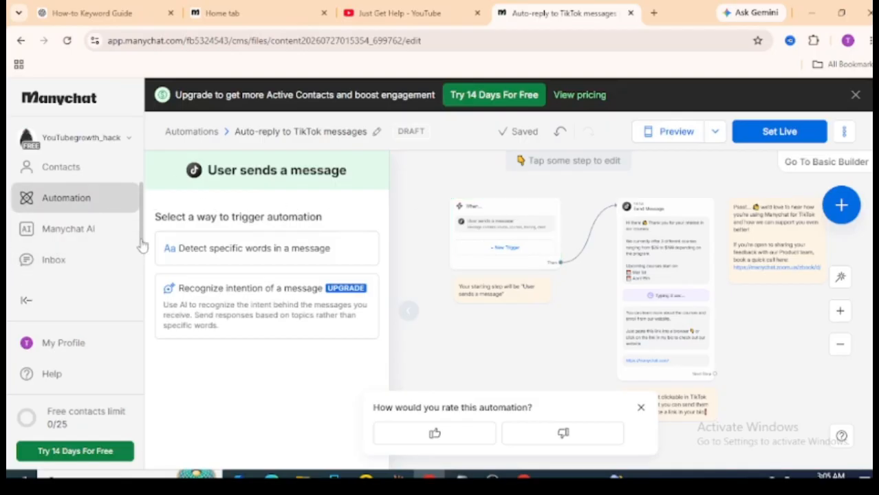
drag(141, 243, 141, 283)
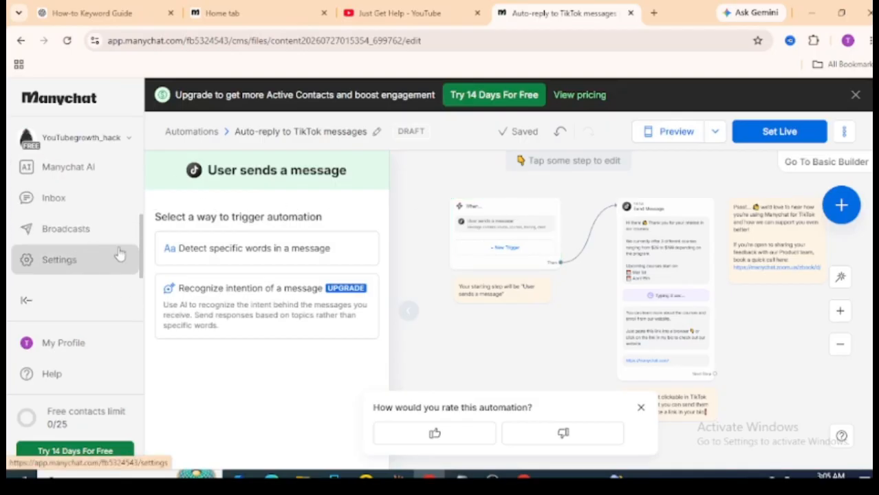
scroll(143, 220, down, 2)
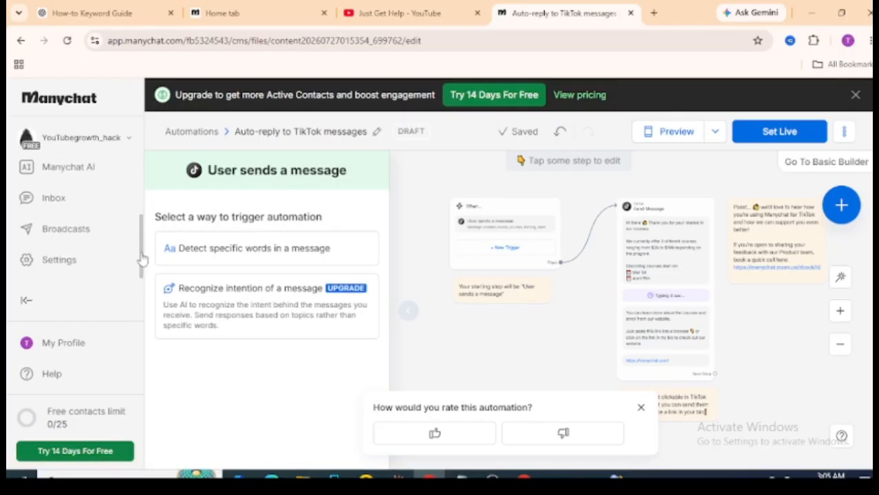
click(93, 263)
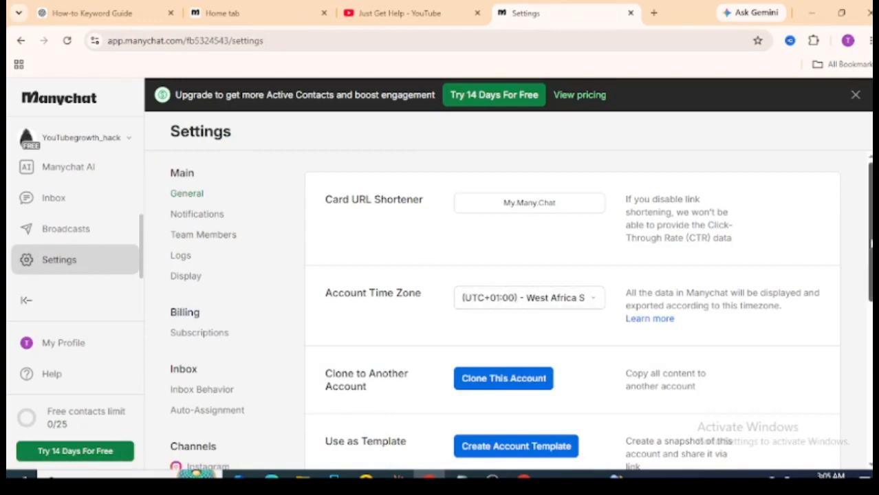
scroll(570, 310, down, 5)
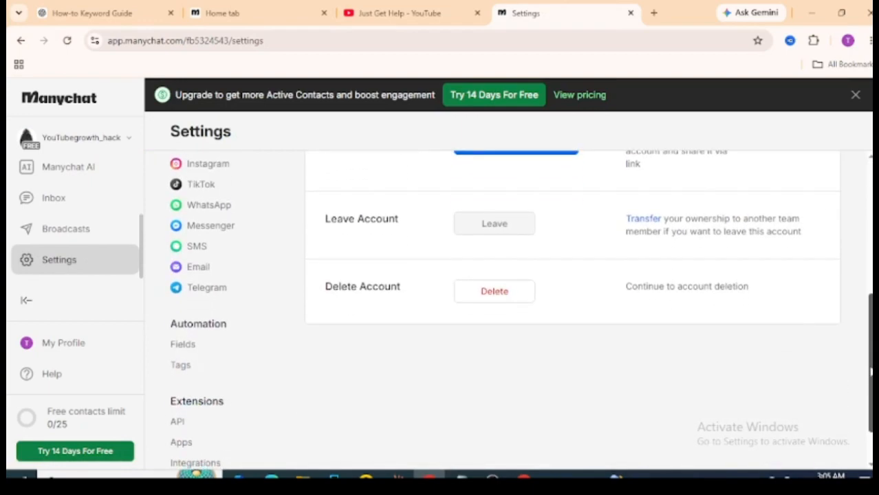
drag(870, 373, 870, 231)
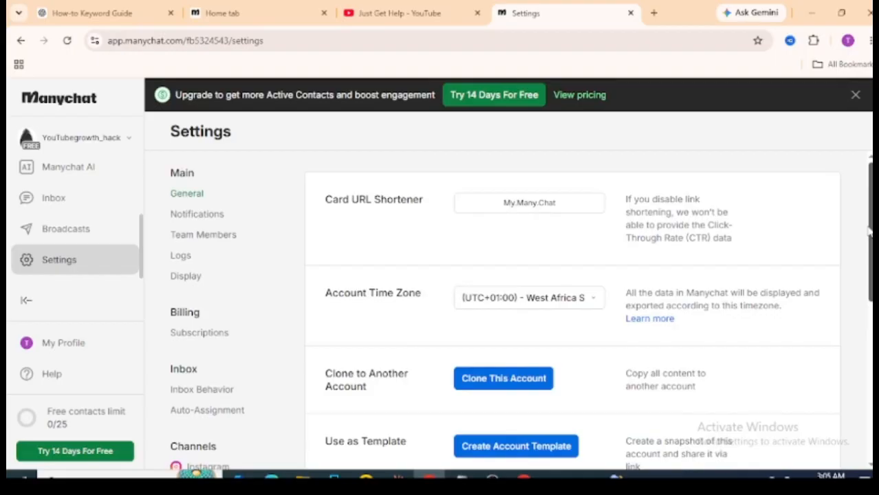
scroll(541, 228, down, 4)
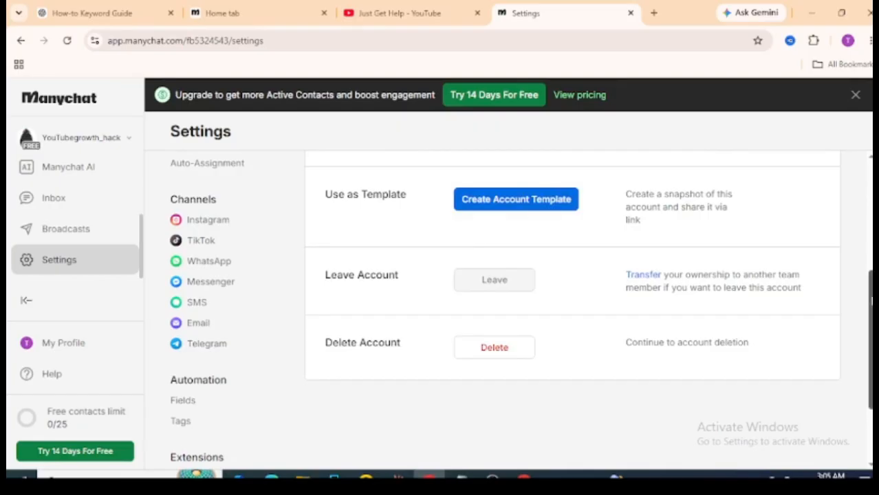
drag(868, 297, 868, 346)
scroll(572, 309, up, 5)
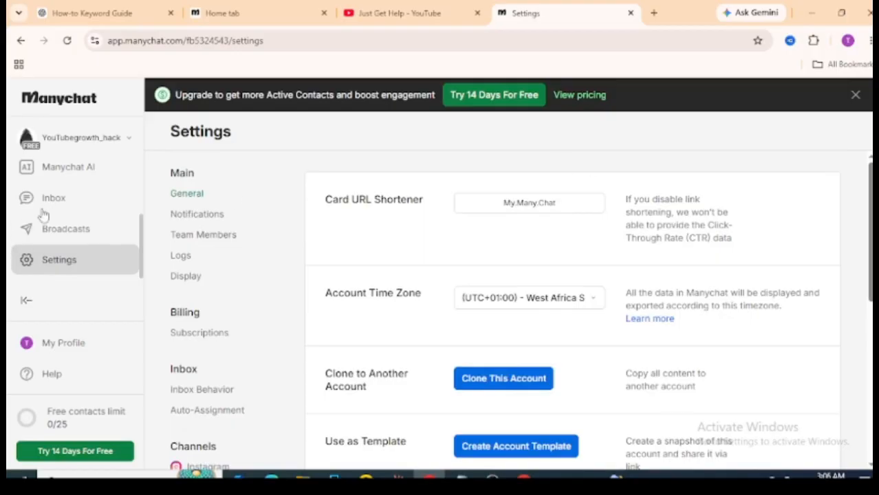
Return to the automations list and open the "Auto-reply to TikTok messages" draft.
drag(141, 222, 138, 200)
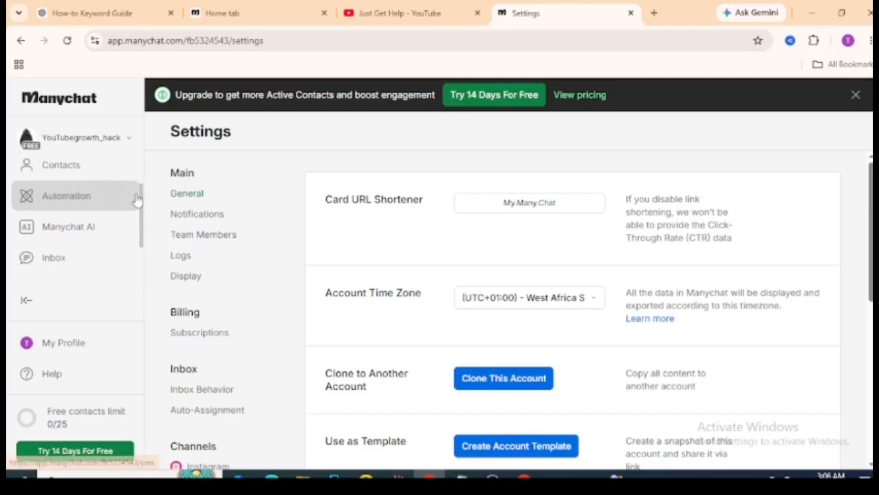
click(100, 210)
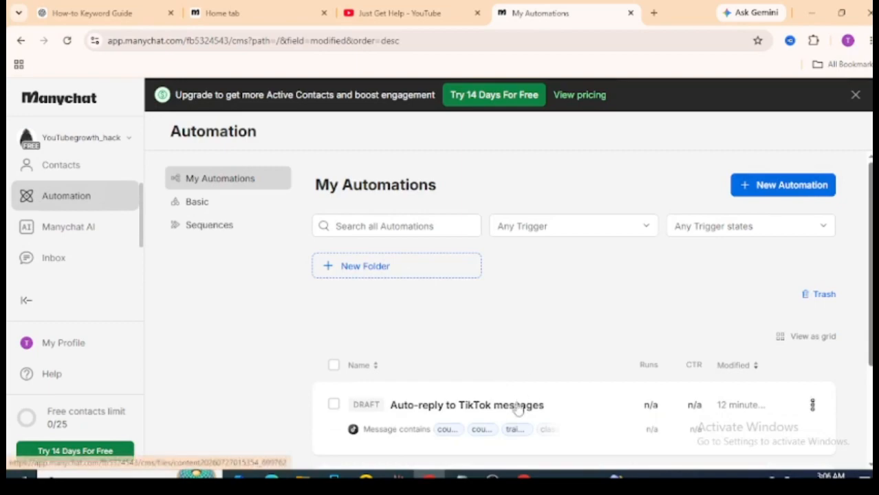
scroll(764, 294, down, 2)
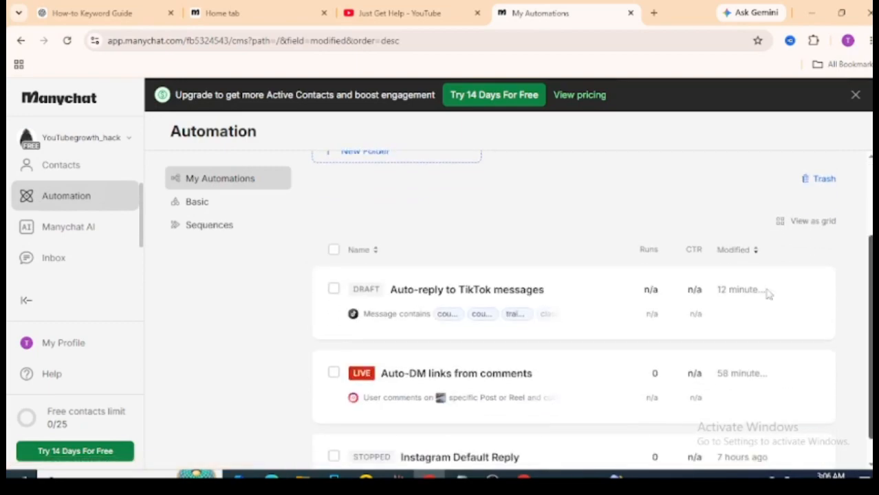
click(427, 295)
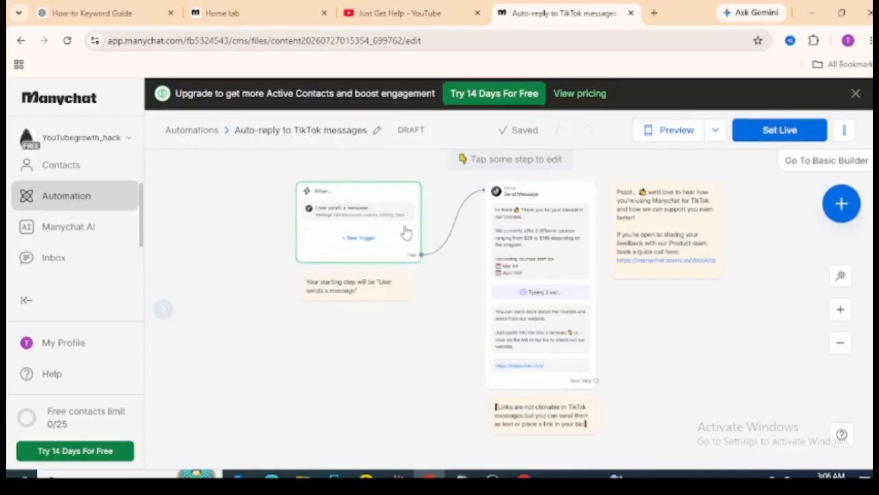
Inspect the automation's starting trigger and open the TikTok Send Message step for editing.
click(409, 231)
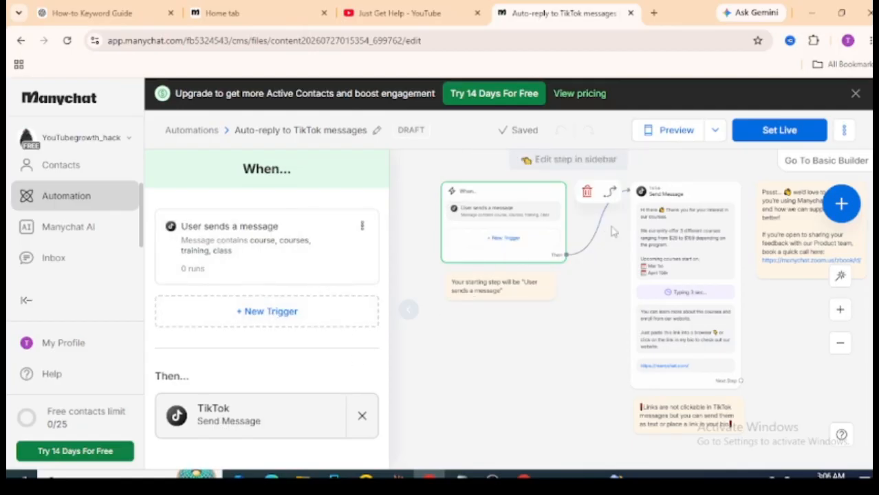
click(648, 218)
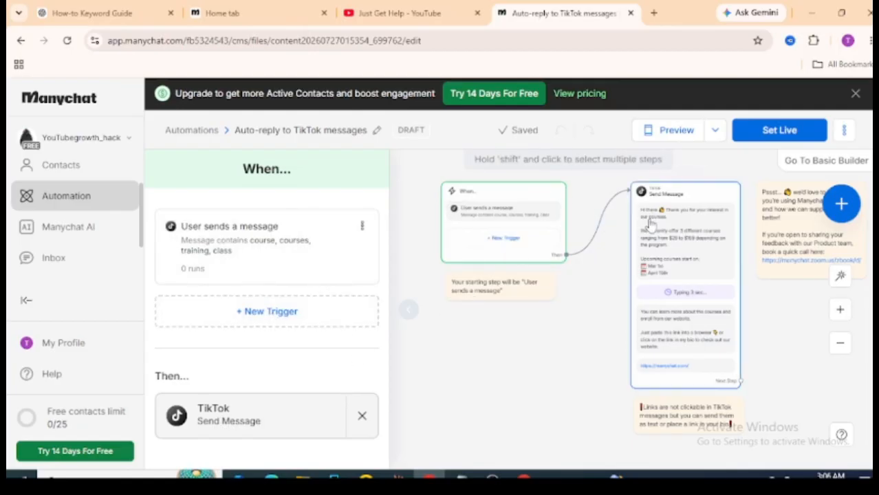
click(502, 292)
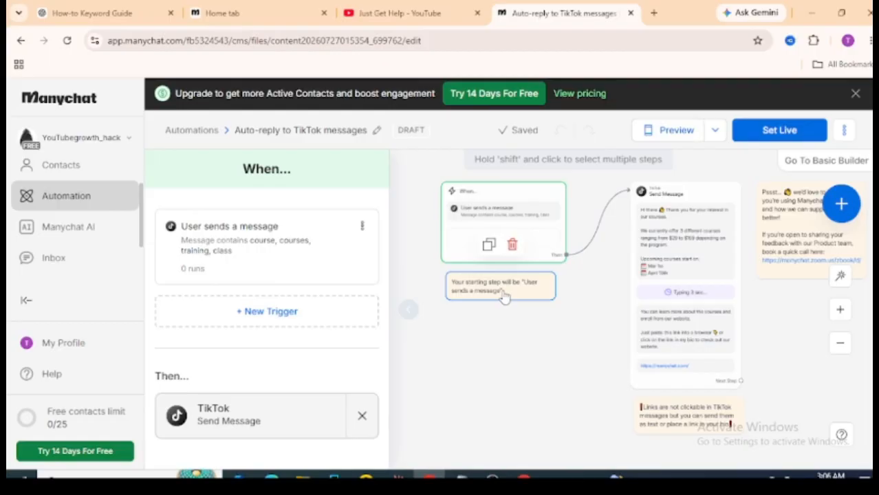
click(677, 215)
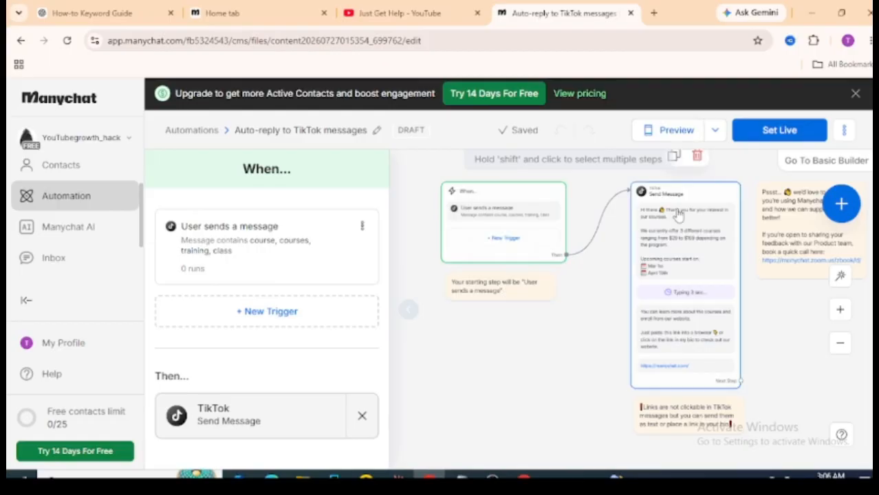
click(677, 215)
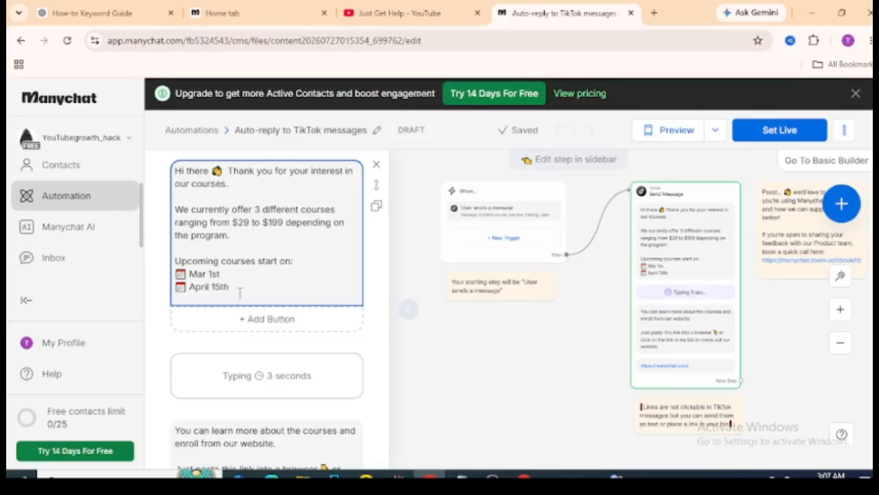
Clear the first text block of the TikTok reply and restore its original wording.
drag(235, 288, 174, 175)
key(ctrl+c)
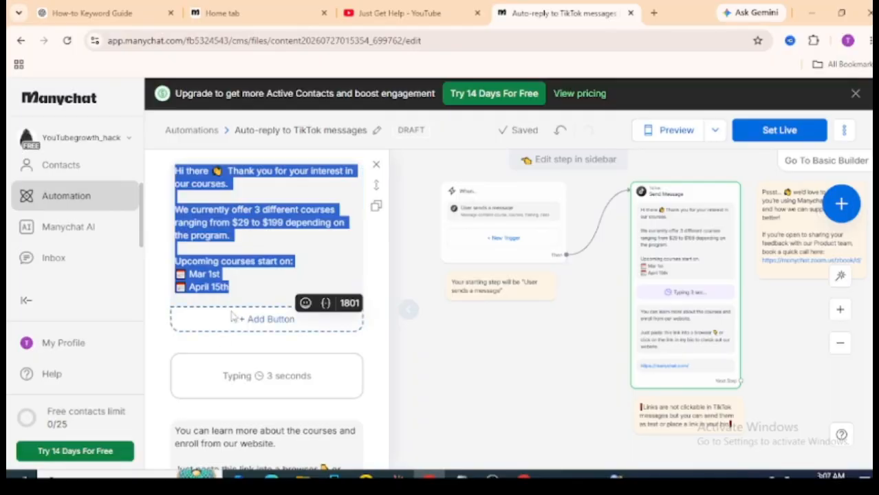
click(242, 286)
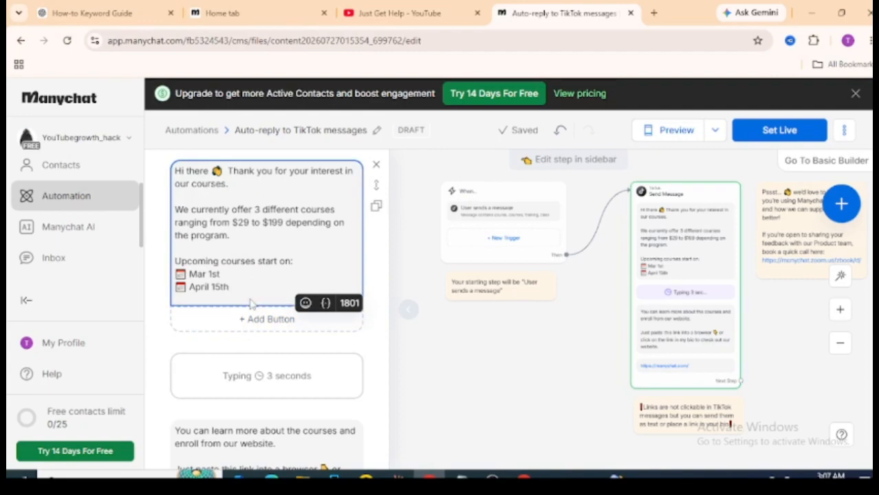
scroll(241, 289, down, 2)
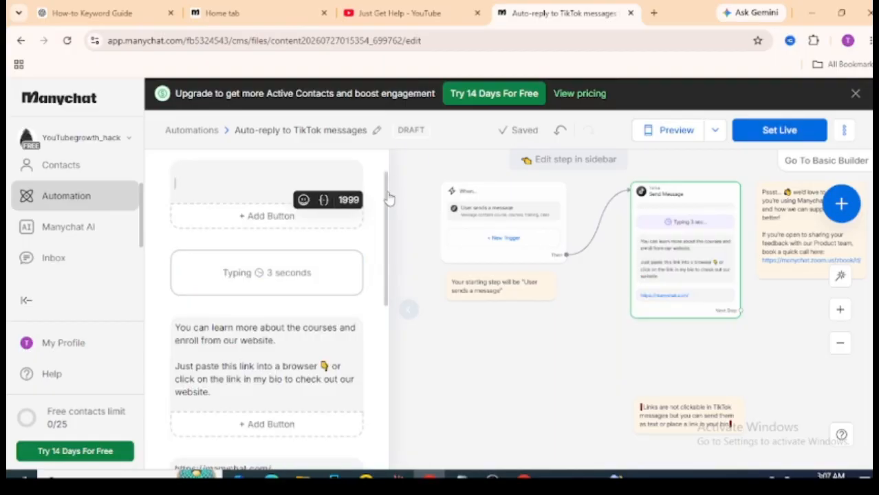
scroll(382, 198, up, 1)
click(229, 217)
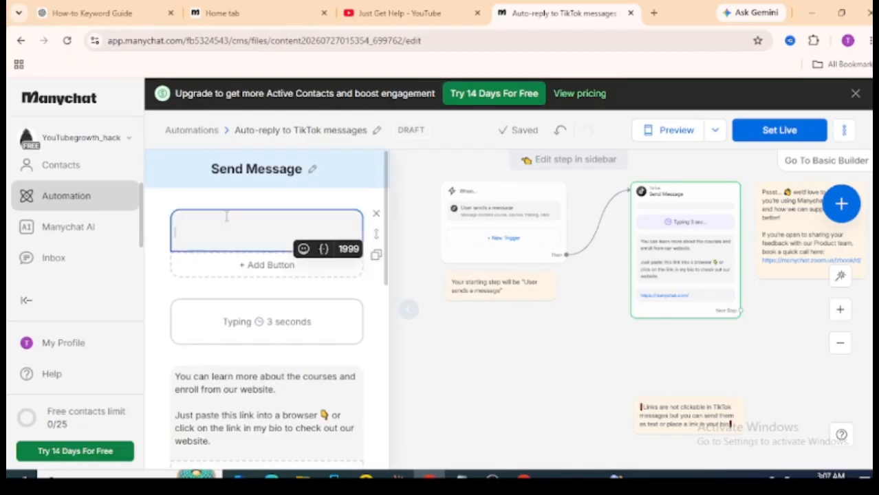
key(ctrl+v)
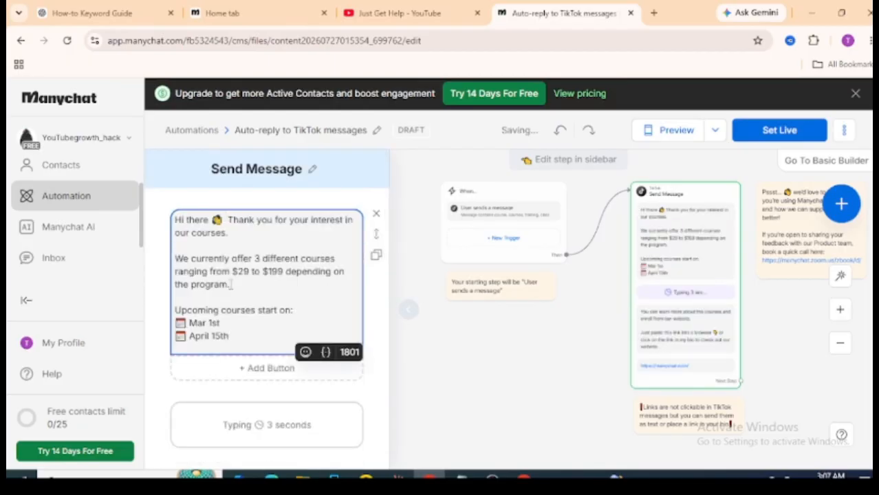
Replace the upcoming course dates in the first text block with "Click here to get Access".
drag(237, 337, 175, 310)
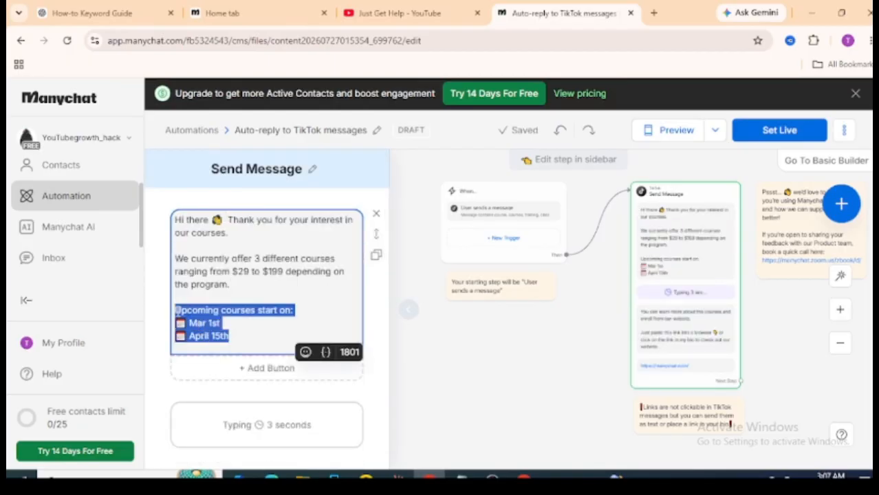
key(BackSpace)
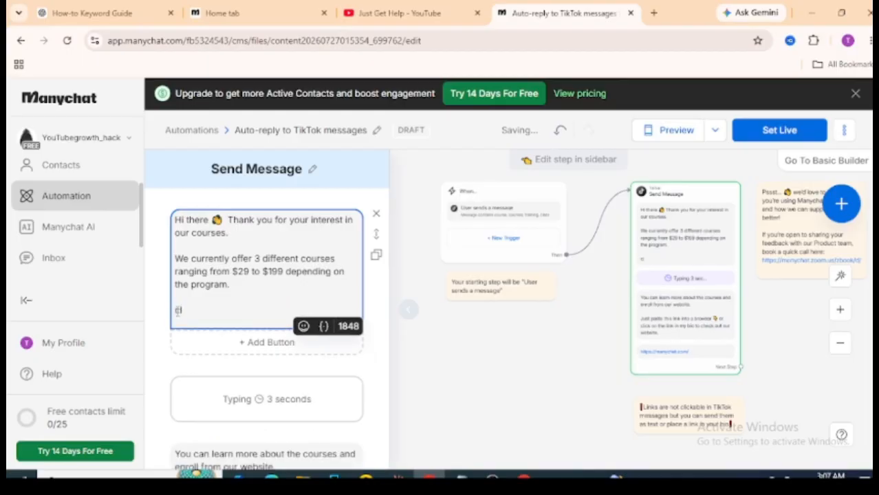
key(BackSpace)
key(BackSpace)
text(Click he)
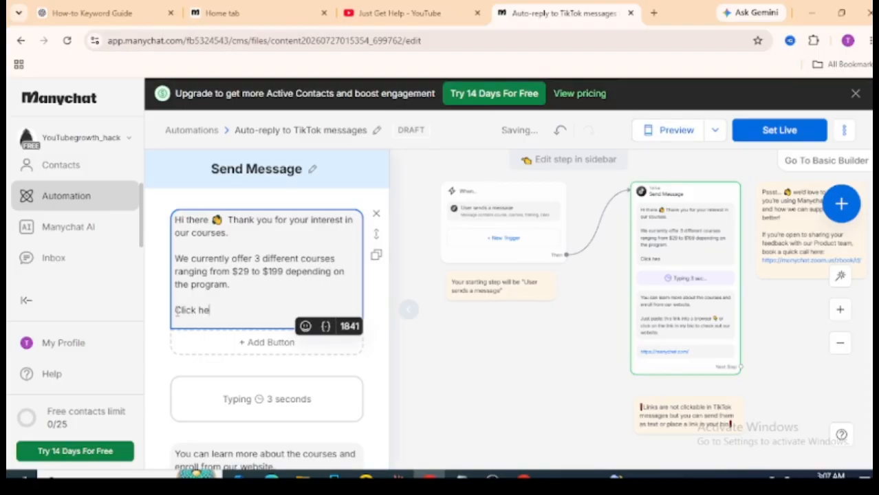
text(re to)
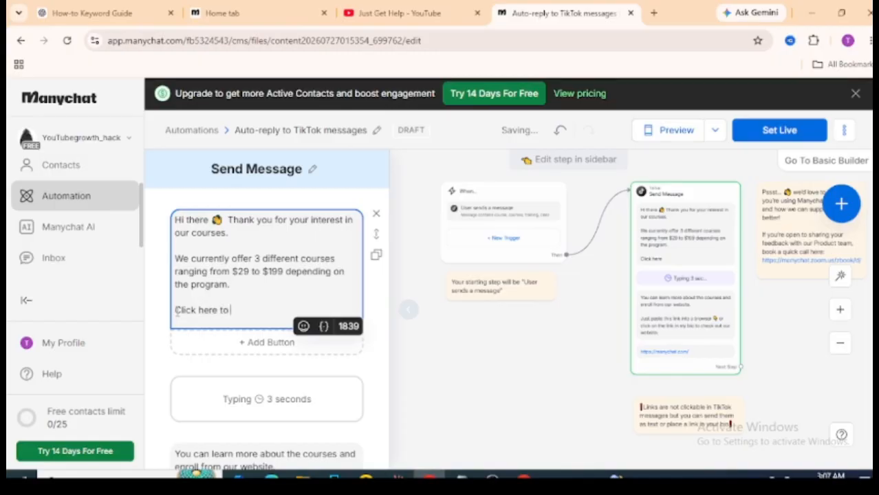
text( get Acc)
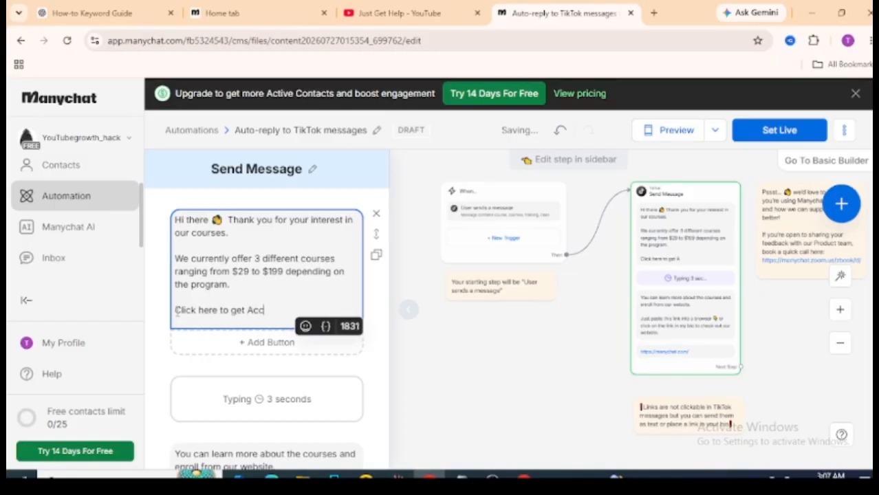
text(ess)
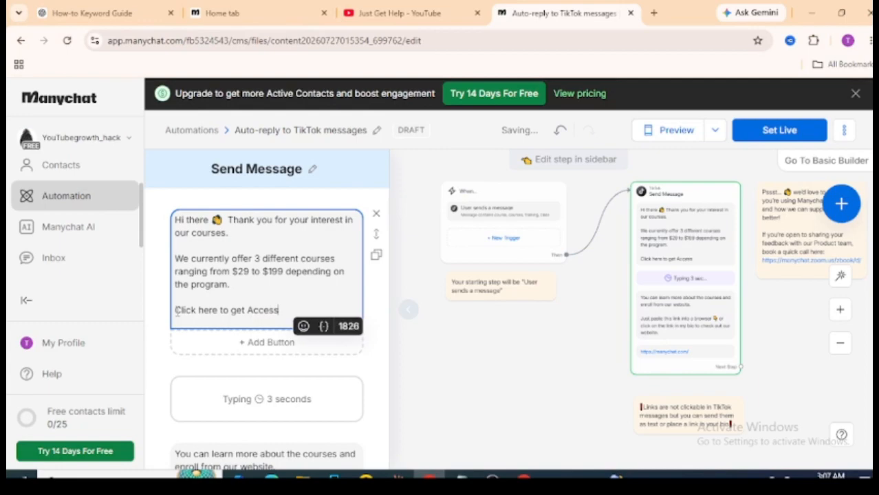
Add a button titled "The Product" below the first text block.
click(285, 343)
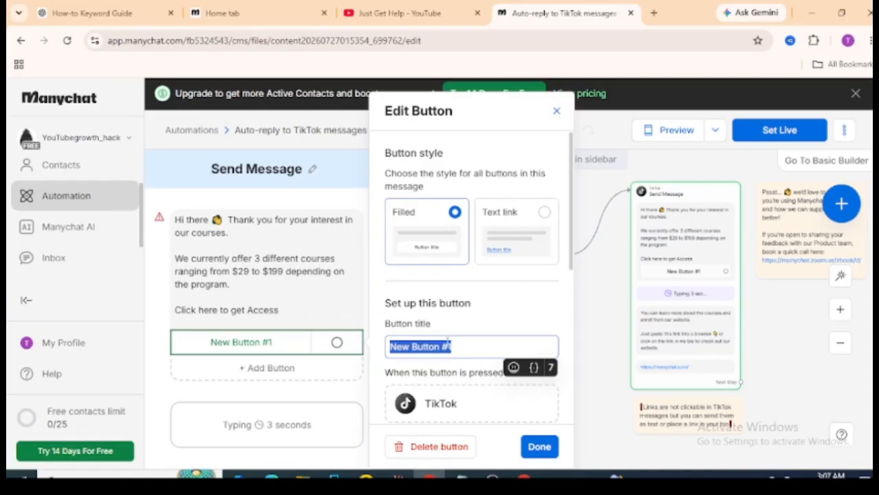
text(The )
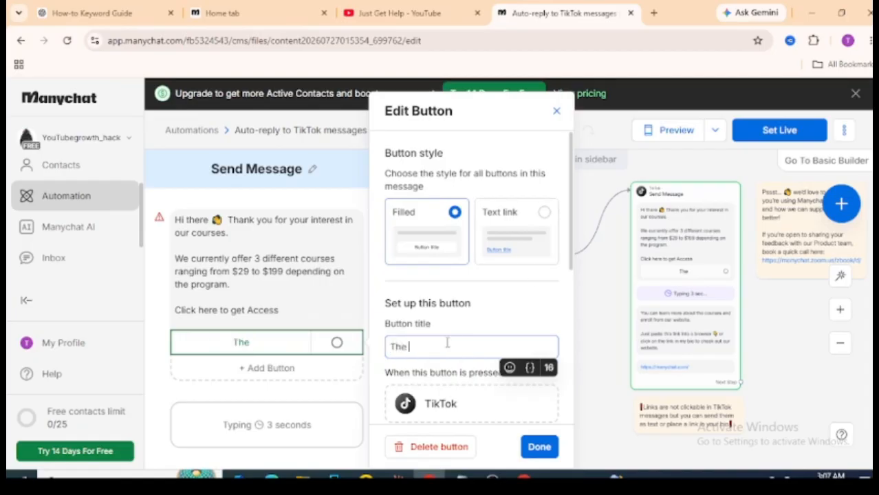
text(Product)
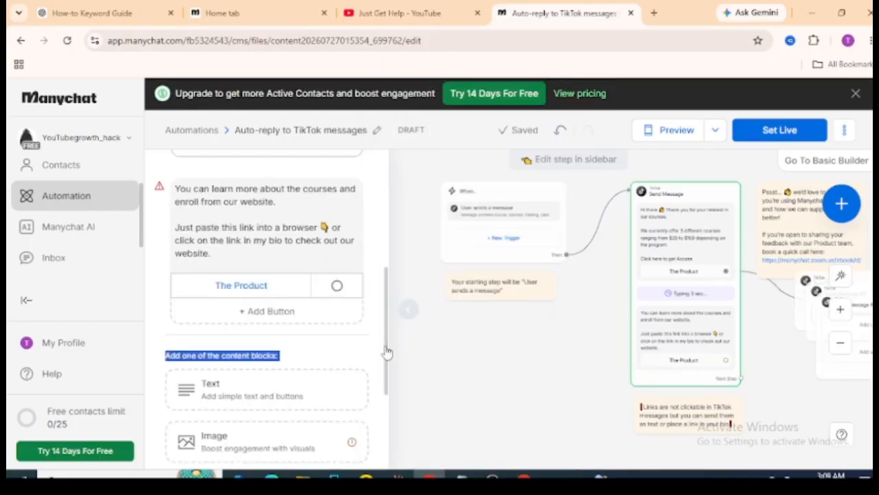
Look over the content blocks available for the message and open the Manychat feedback note's text for editing.
drag(389, 354, 391, 419)
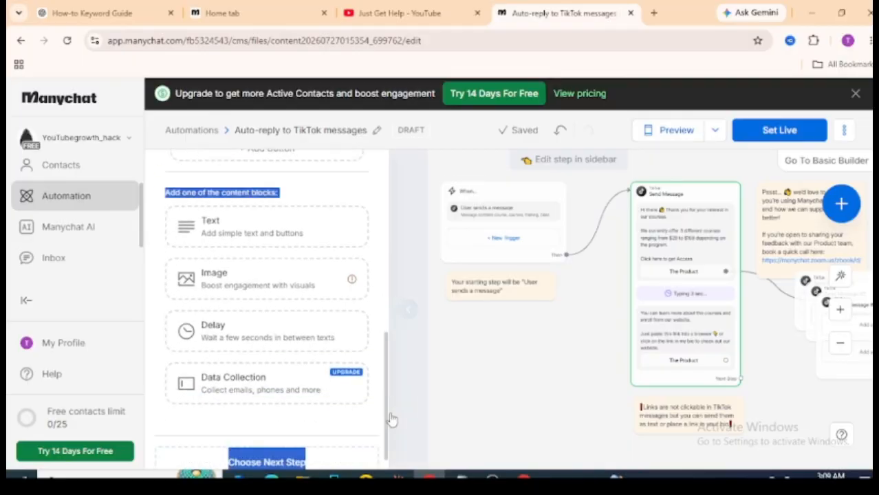
click(585, 345)
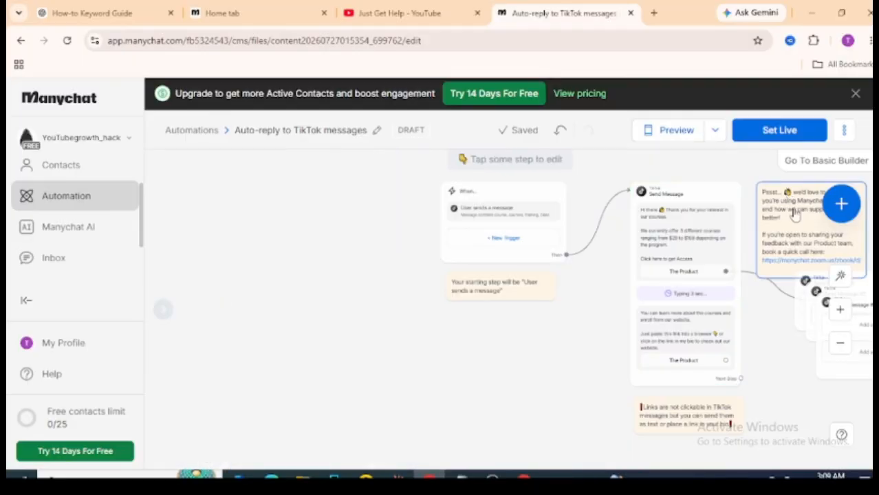
double_click(795, 214)
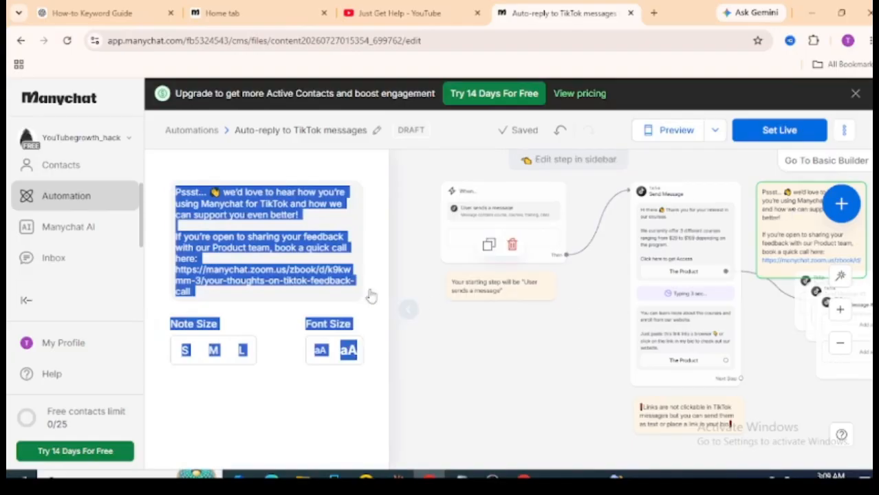
click(310, 268)
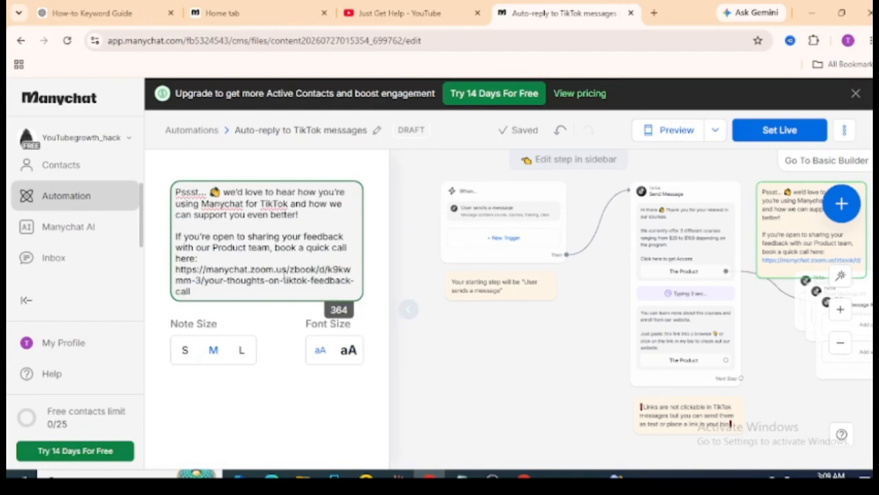
Switch the first text block's "The Product" button to the Text link style and remove its linked Send Message #3 action.
click(677, 270)
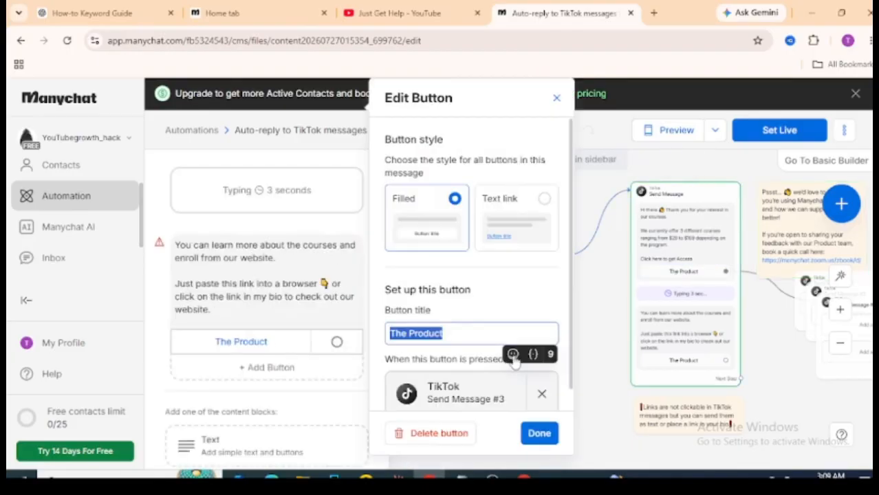
click(483, 334)
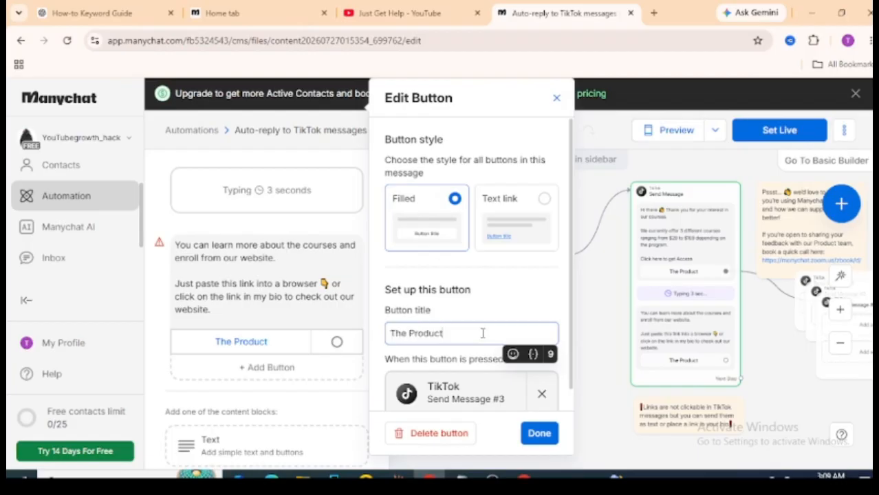
click(517, 228)
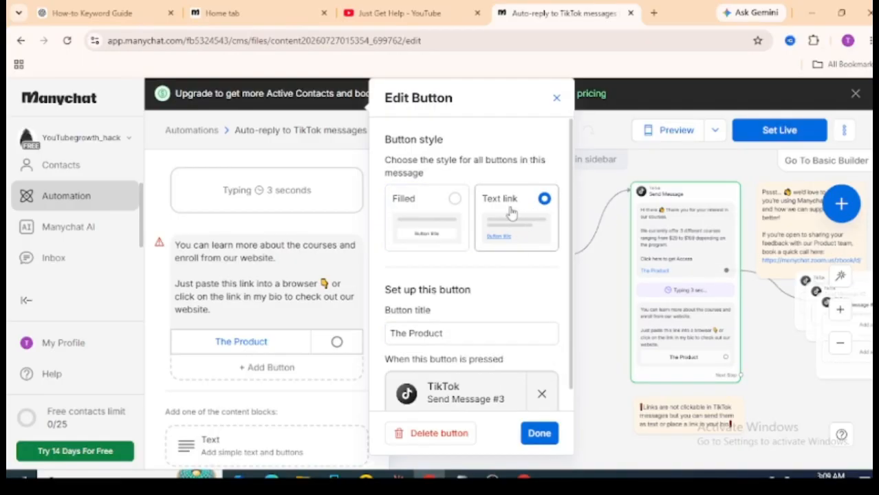
click(540, 397)
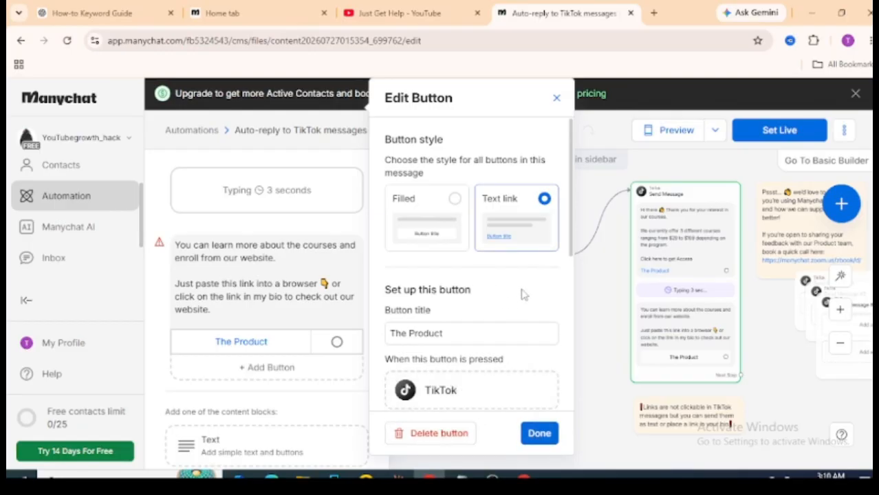
click(598, 213)
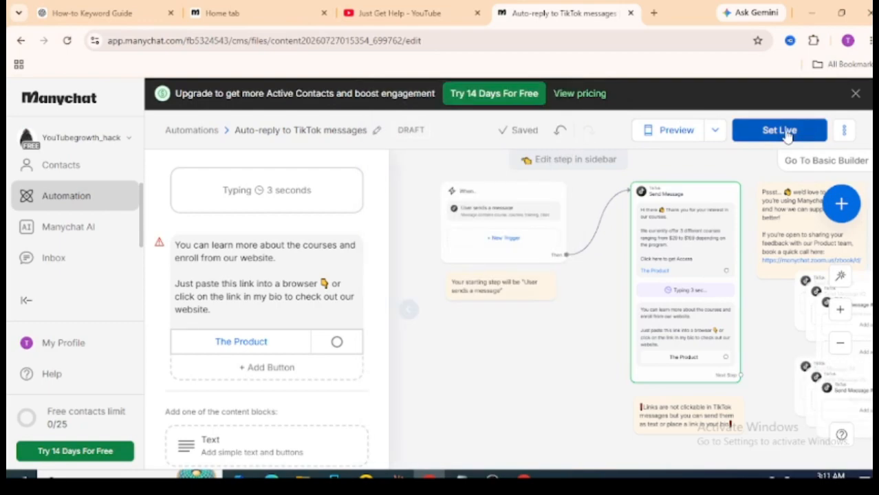
Preview the automation, test "The Product" button under each of the two text blocks, and close the preview.
click(683, 136)
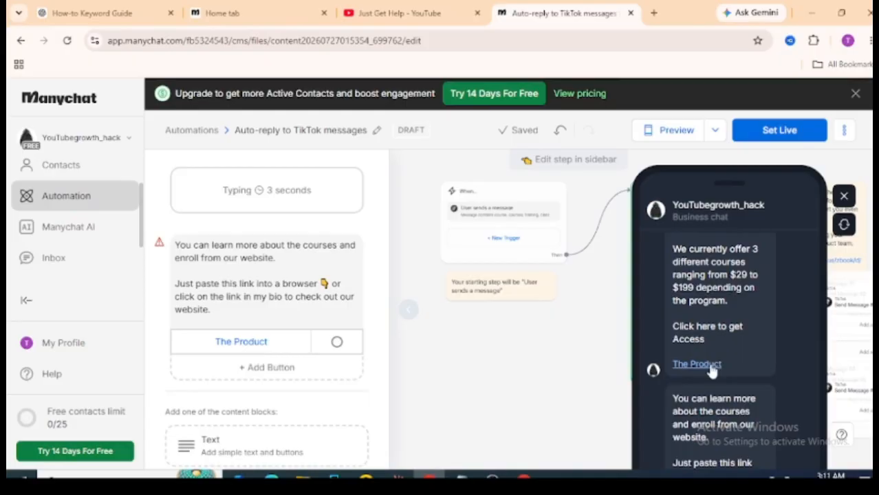
scroll(713, 370, down, 1)
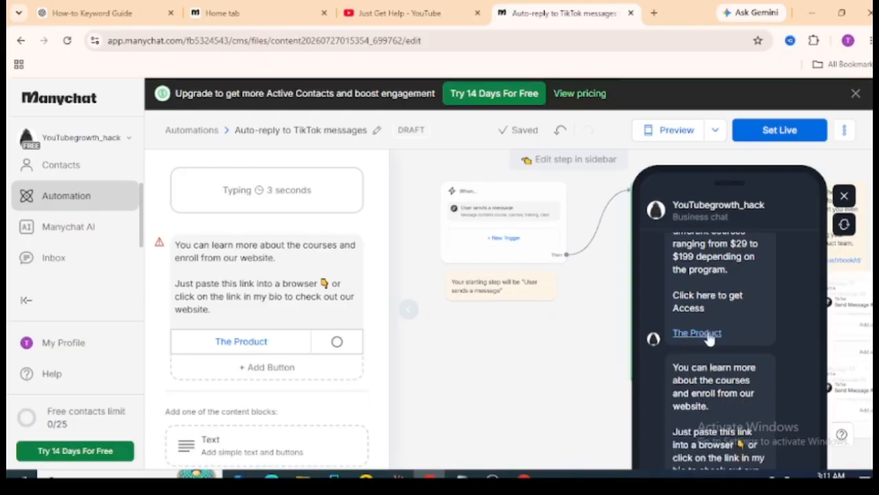
scroll(708, 338, down, 1)
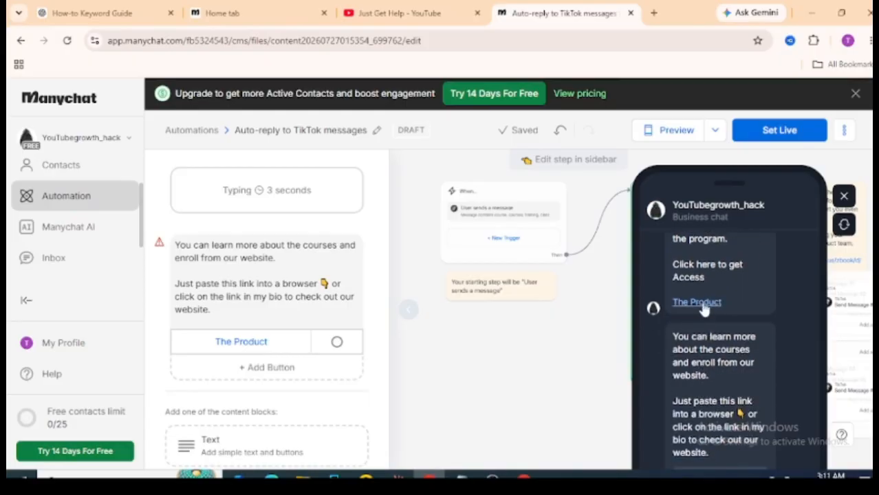
scroll(705, 310, down, 1)
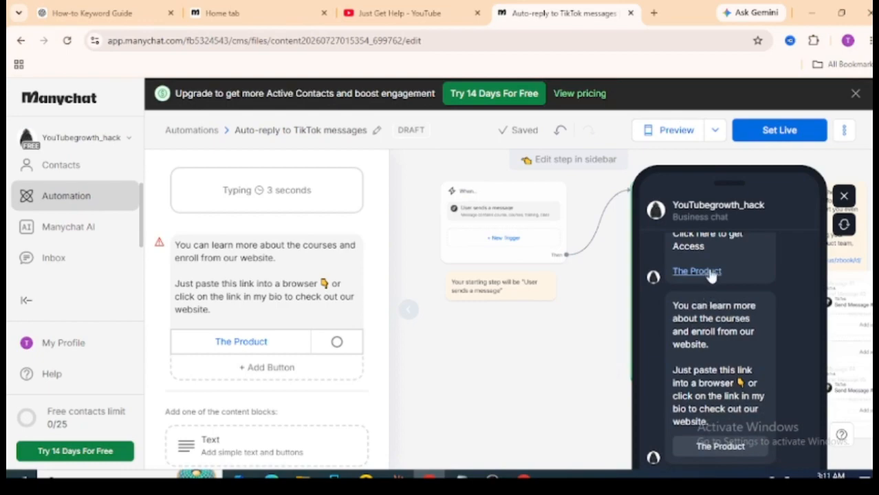
click(712, 272)
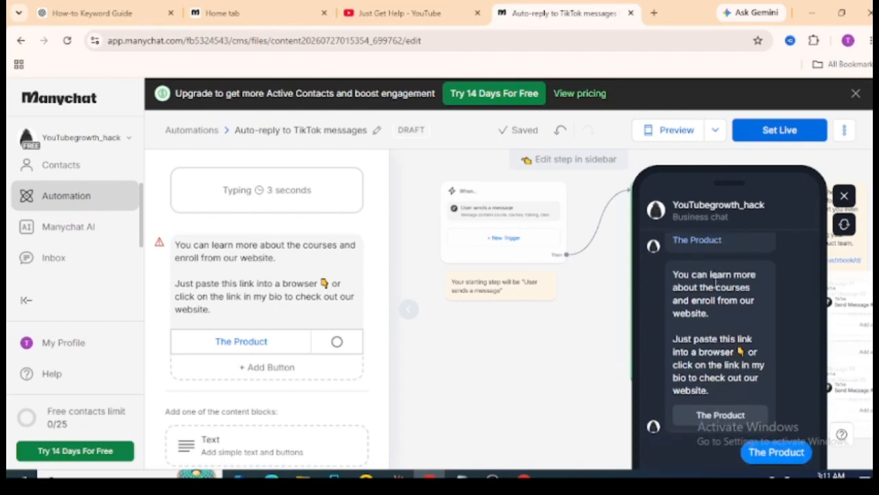
click(721, 417)
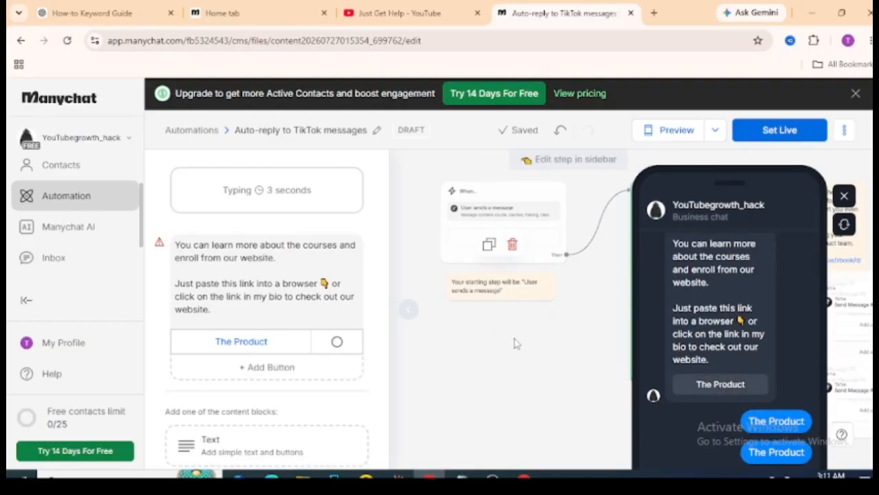
click(542, 356)
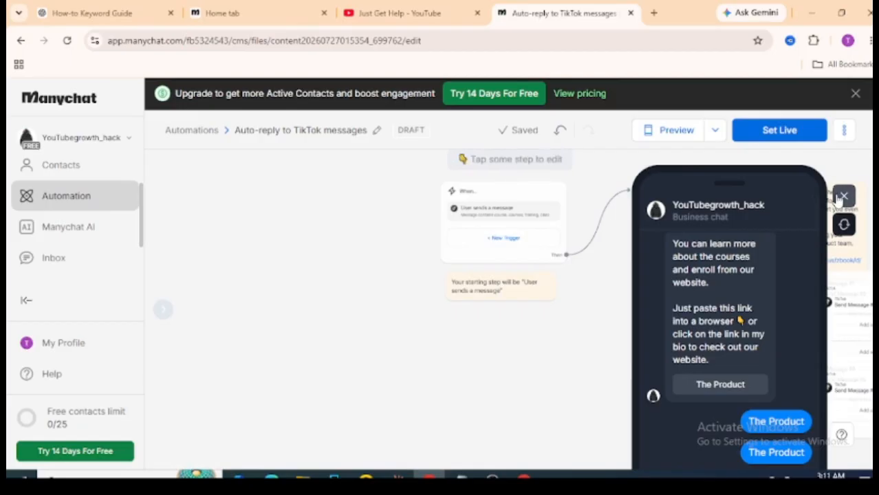
click(843, 196)
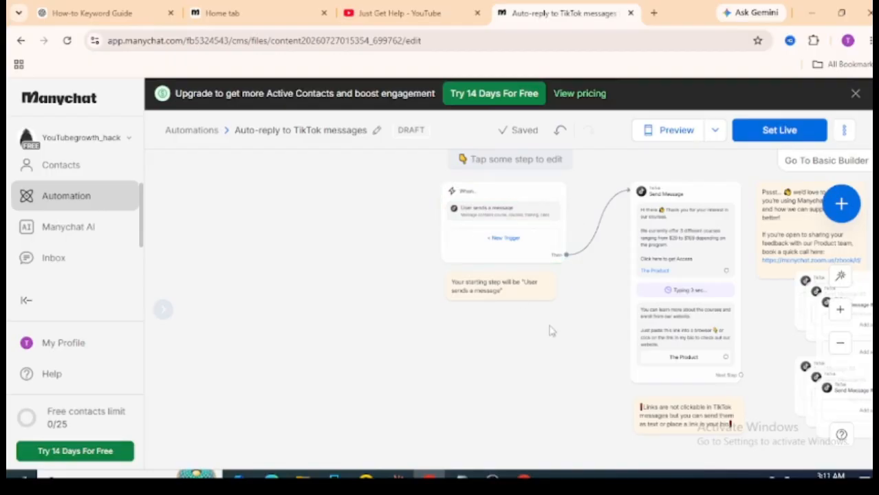
Set the first text block's "The Product" button to the Filled style.
click(805, 229)
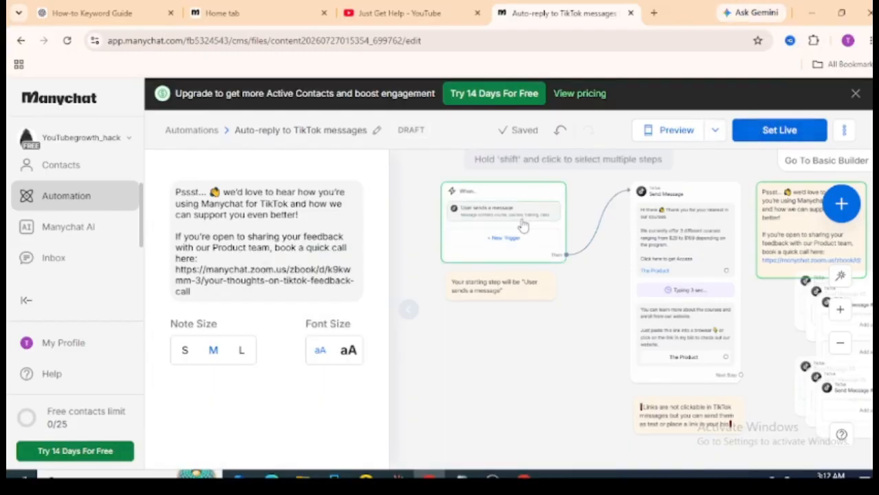
click(659, 240)
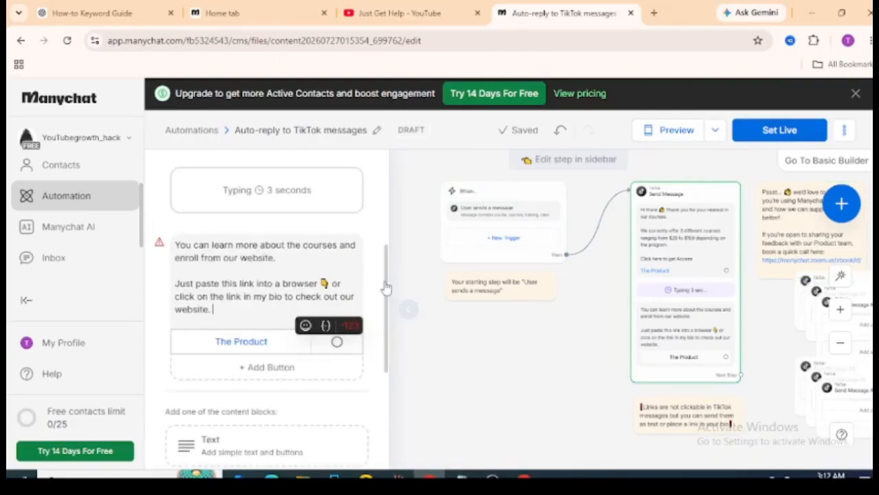
drag(386, 287, 383, 211)
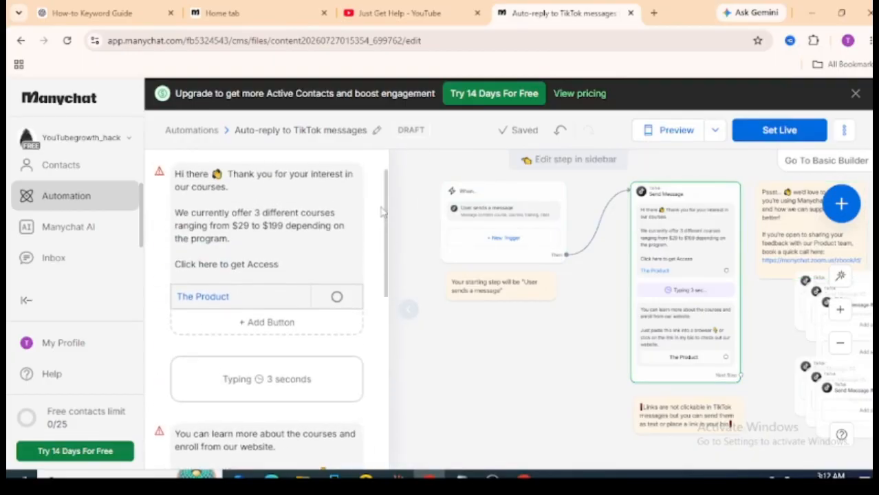
click(337, 298)
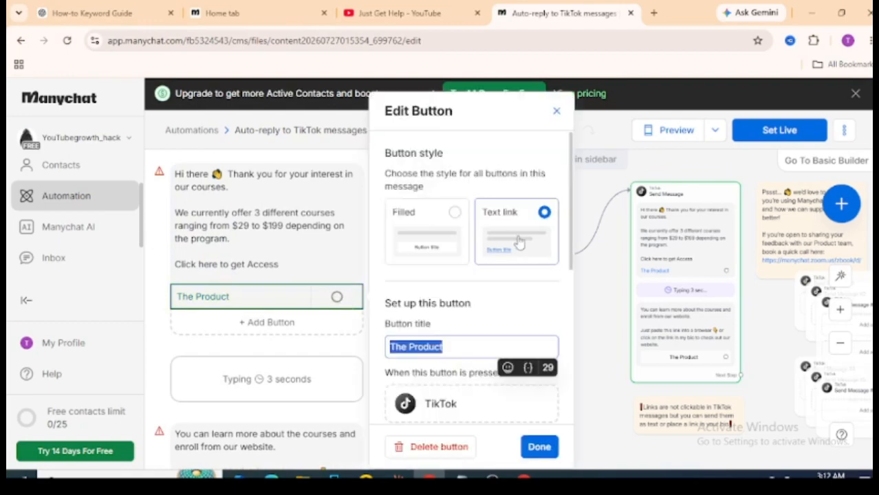
click(451, 208)
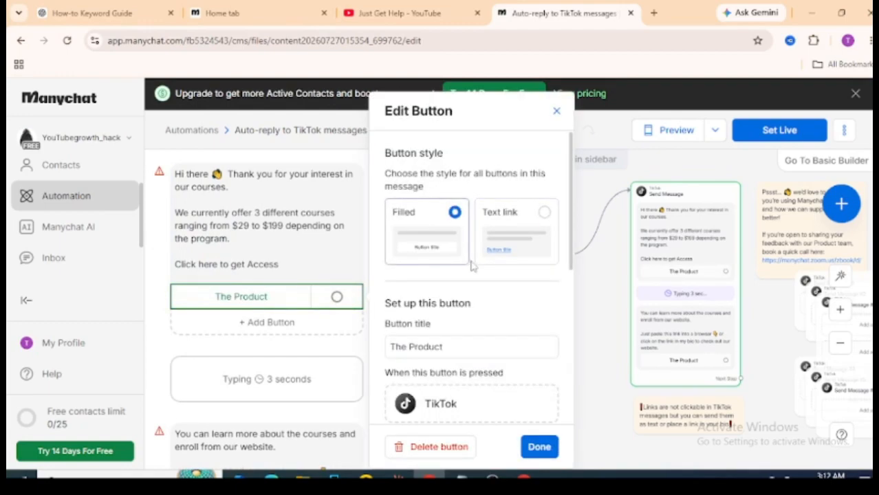
click(540, 448)
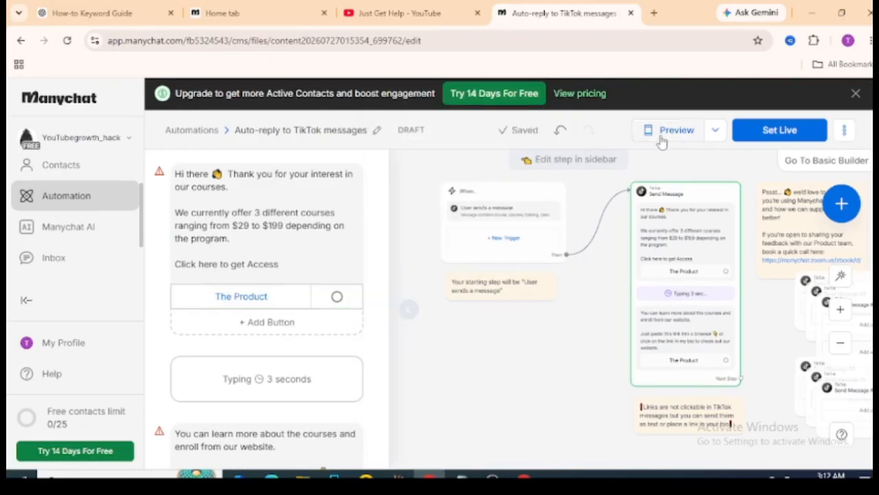
Preview the reply again, test the filled "The Product" button, and close the preview.
click(661, 138)
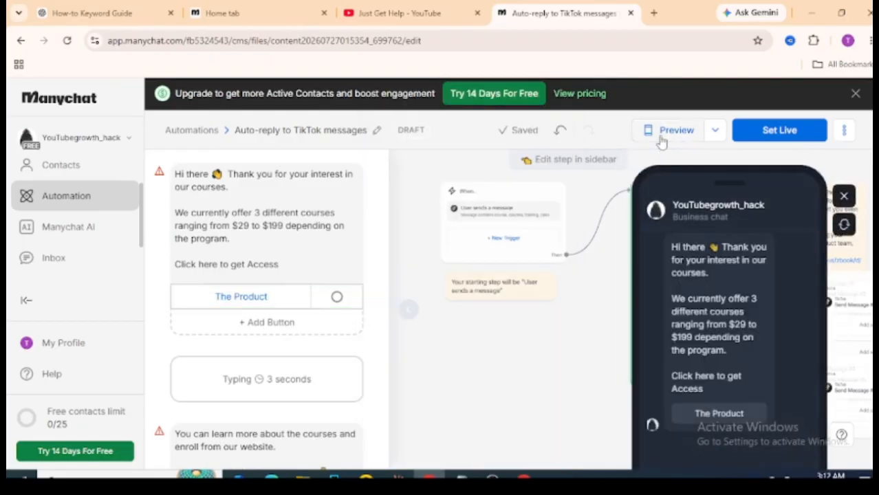
click(726, 417)
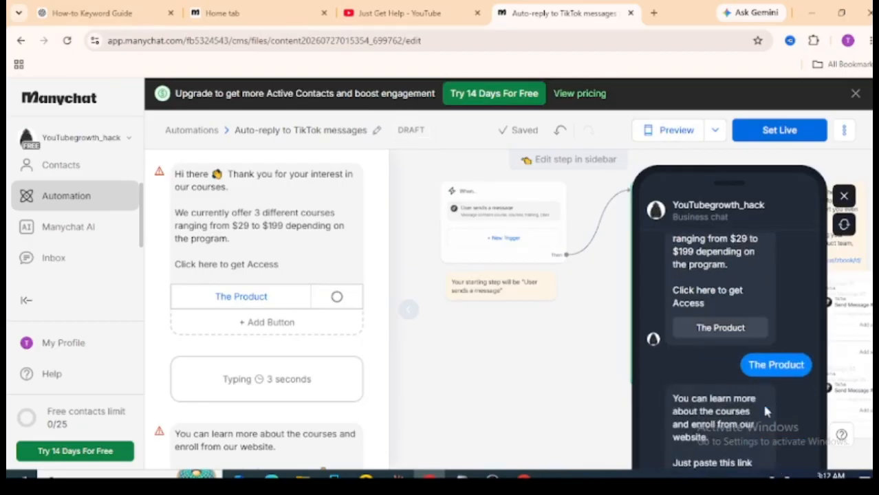
click(655, 135)
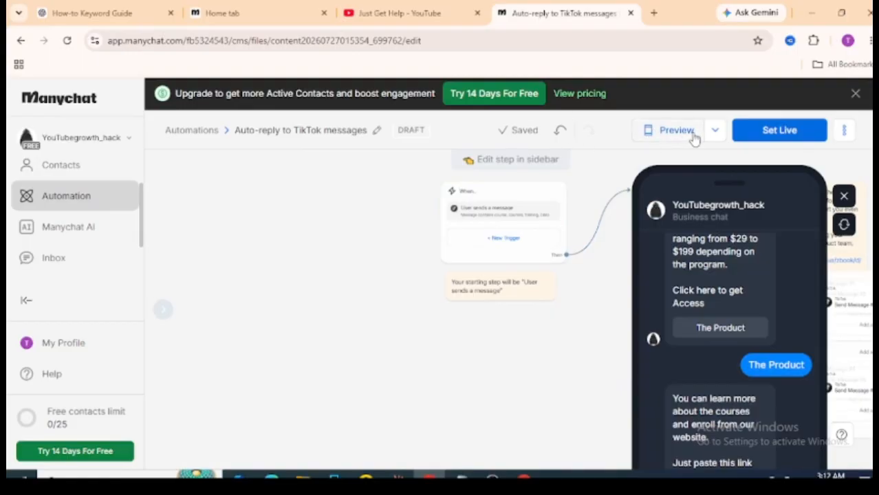
click(840, 195)
Change "The Product" button below the second text block to the Text link style.
click(711, 430)
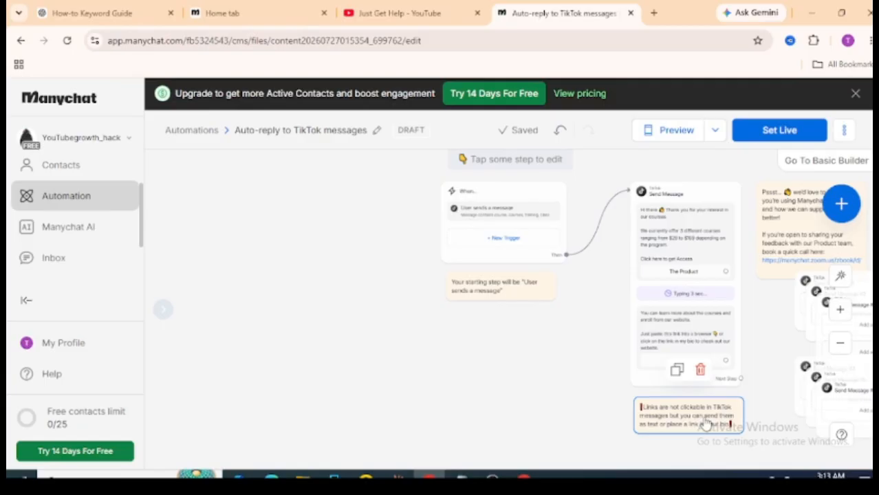
click(709, 305)
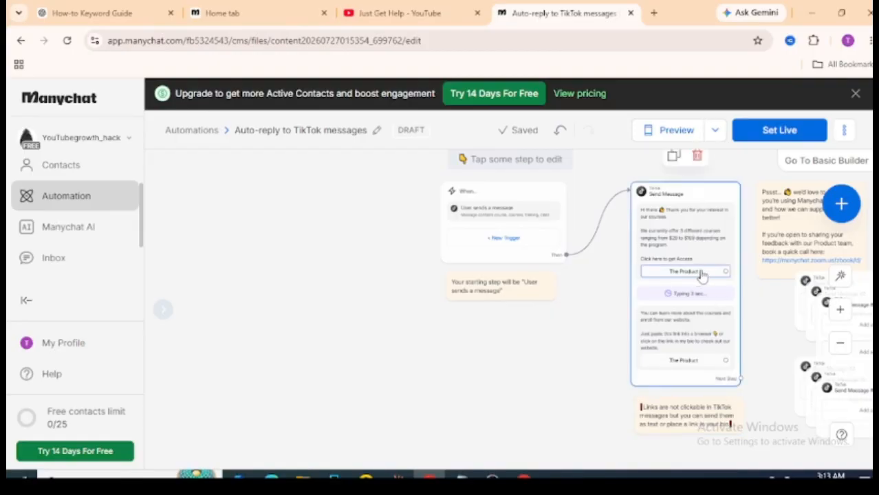
click(688, 251)
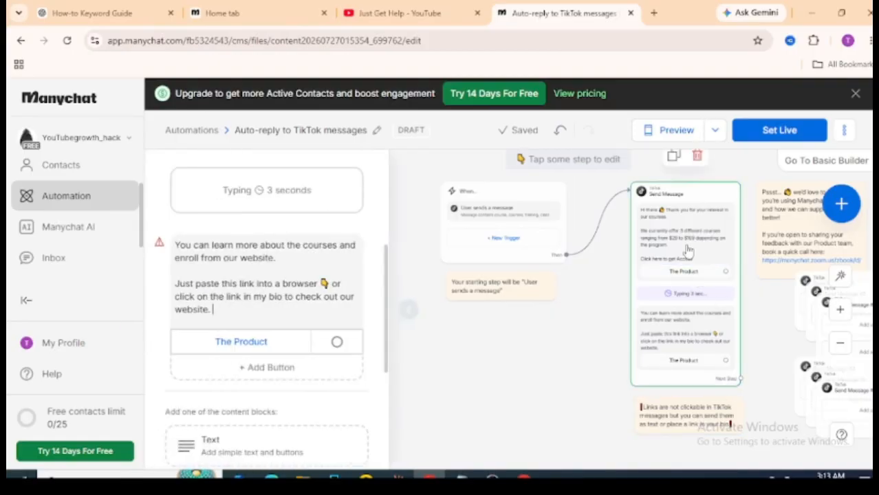
click(280, 350)
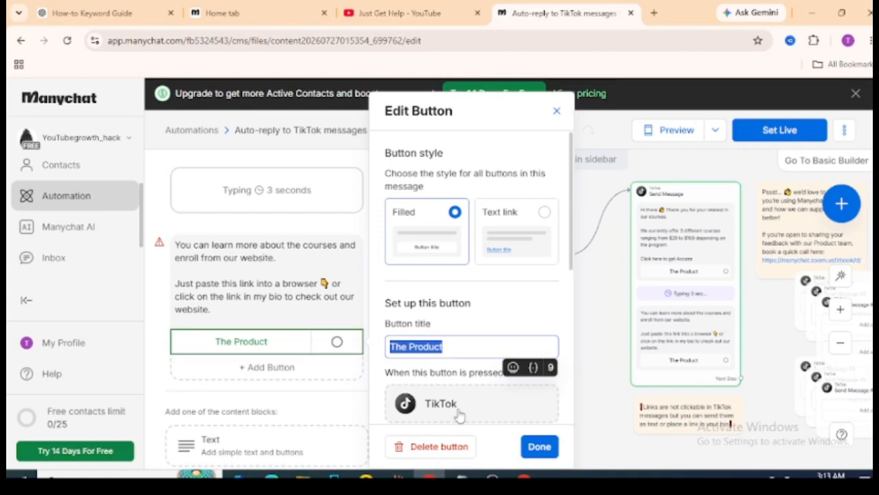
click(512, 232)
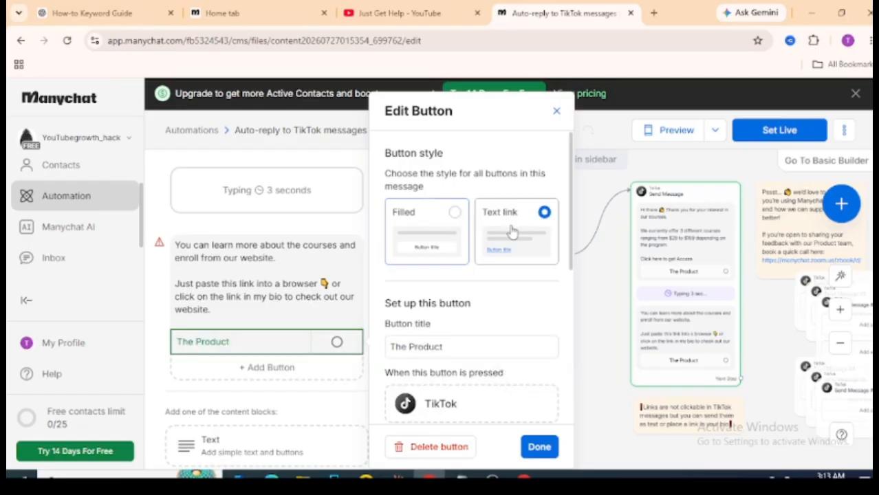
Try linking the second text block's "The Product" button to a new TikTok message and opening that message's step.
click(462, 404)
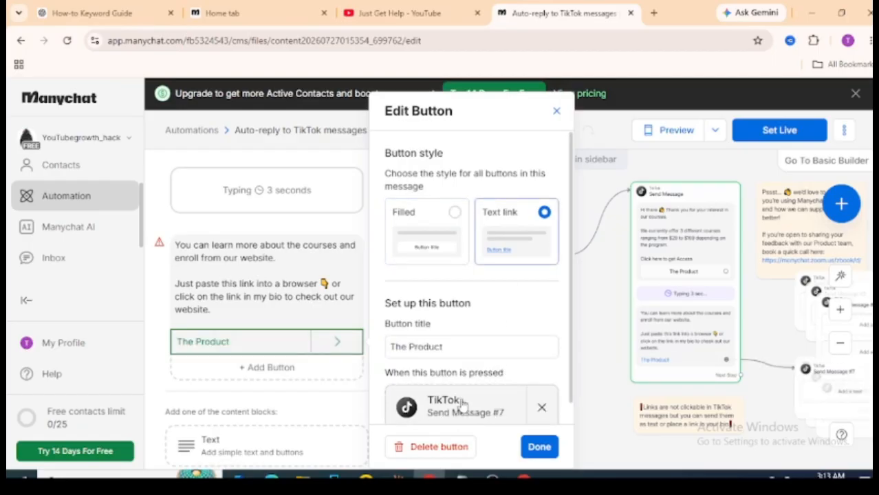
click(819, 377)
click(819, 377)
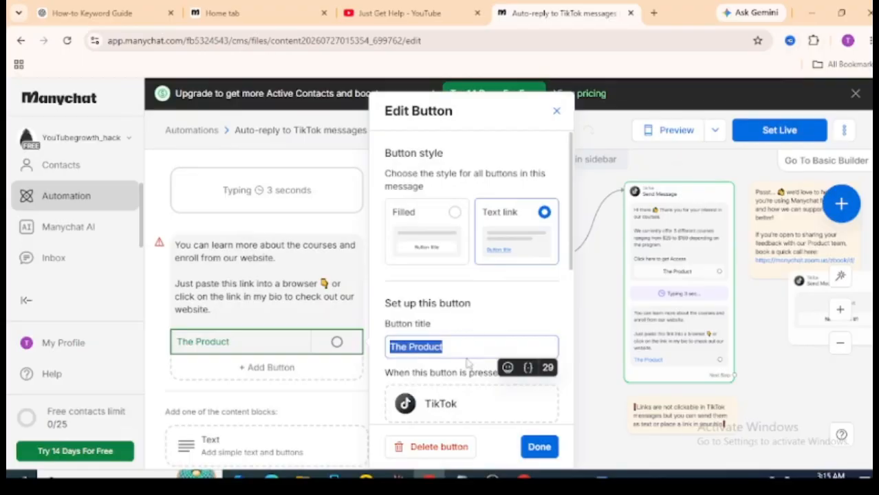
Connect the second "The Product" button to a new TikTok message and open that message for editing.
click(435, 408)
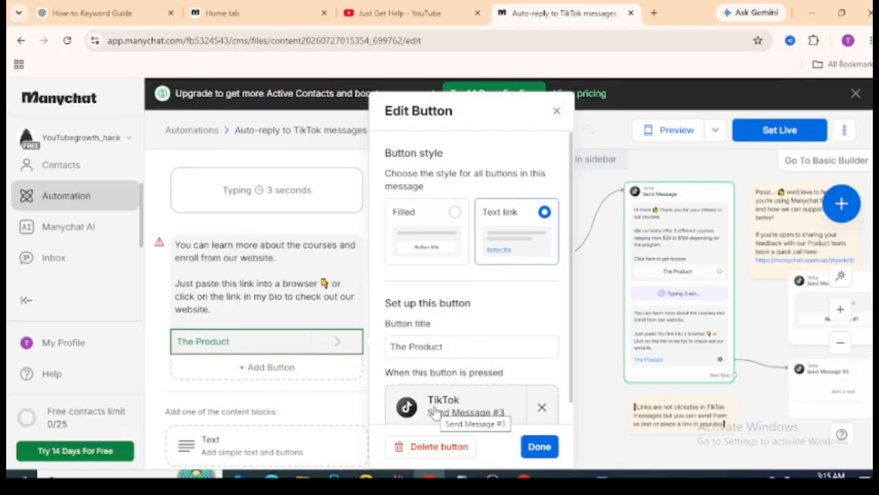
click(437, 410)
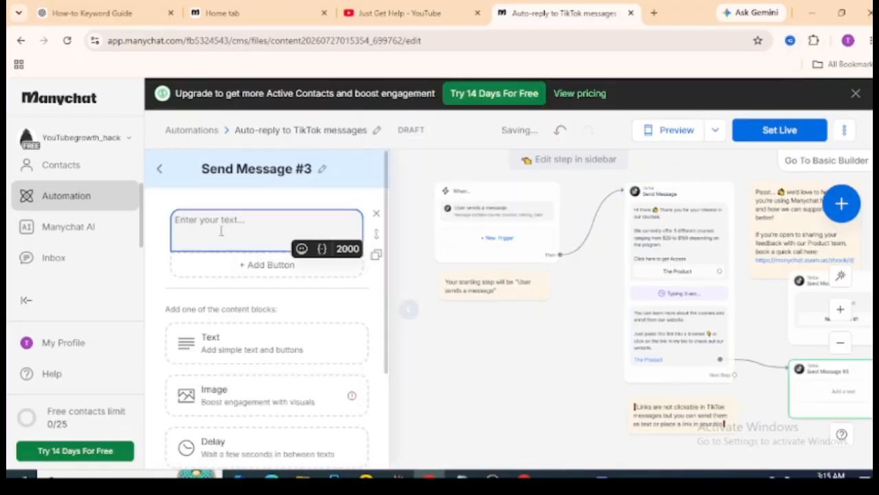